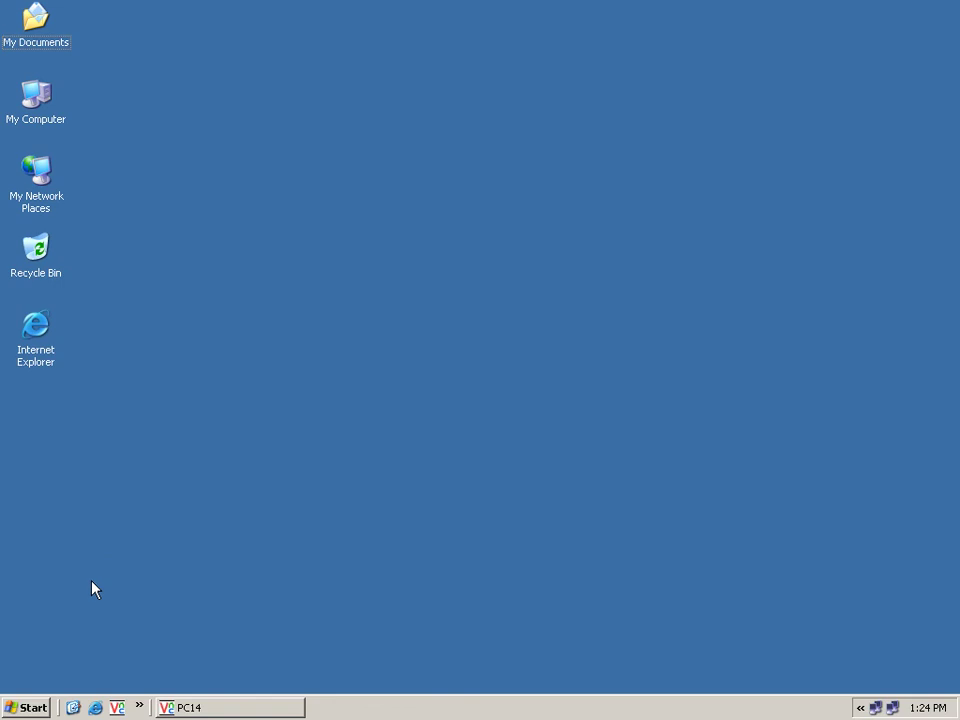
Open the DHCP management console from the administrative tools in a maximized window with a wider console tree.
left_click(35, 708)
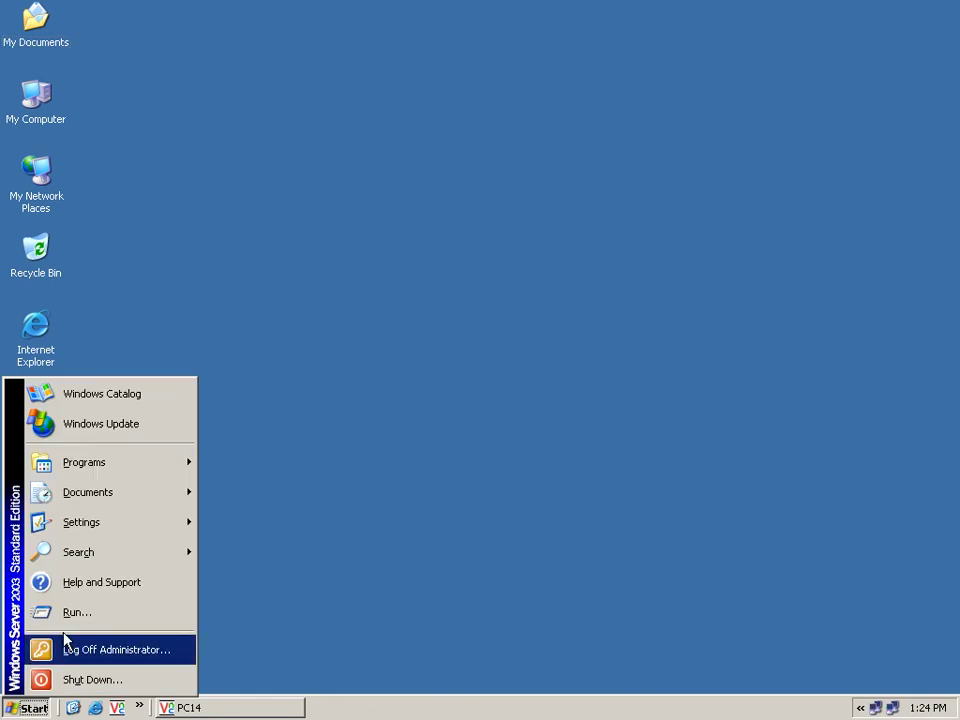
mouse_move(146, 465)
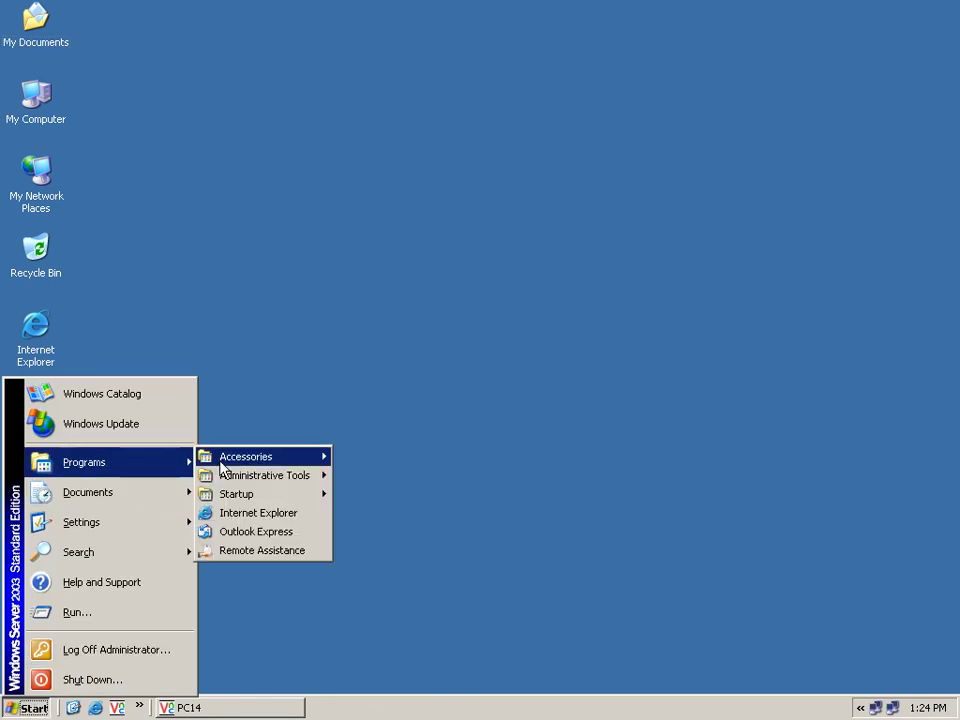
mouse_move(316, 480)
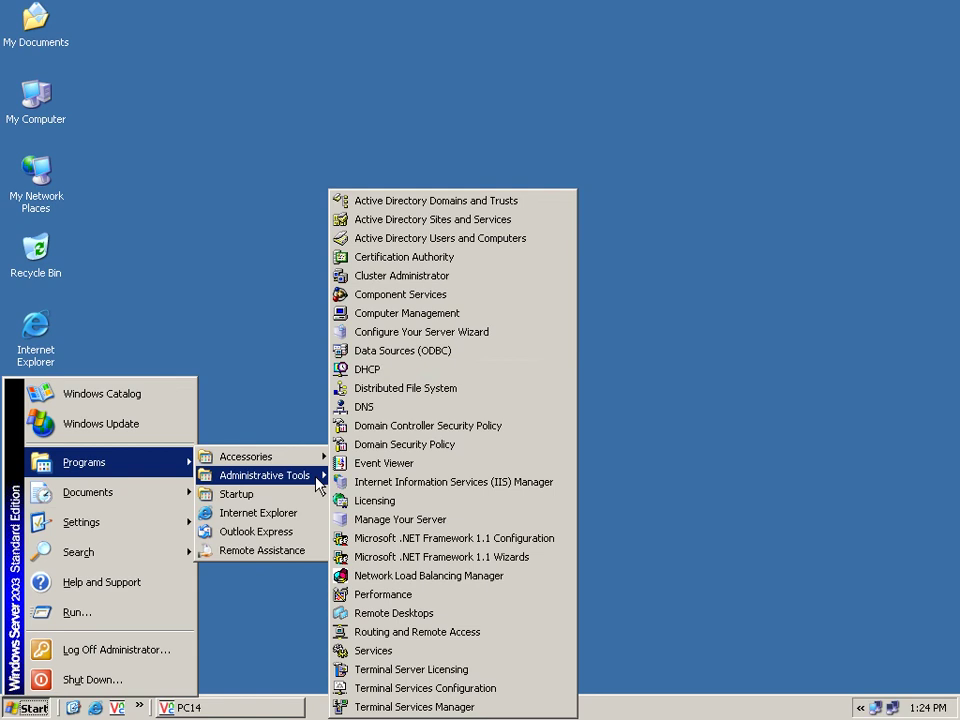
left_click(425, 372)
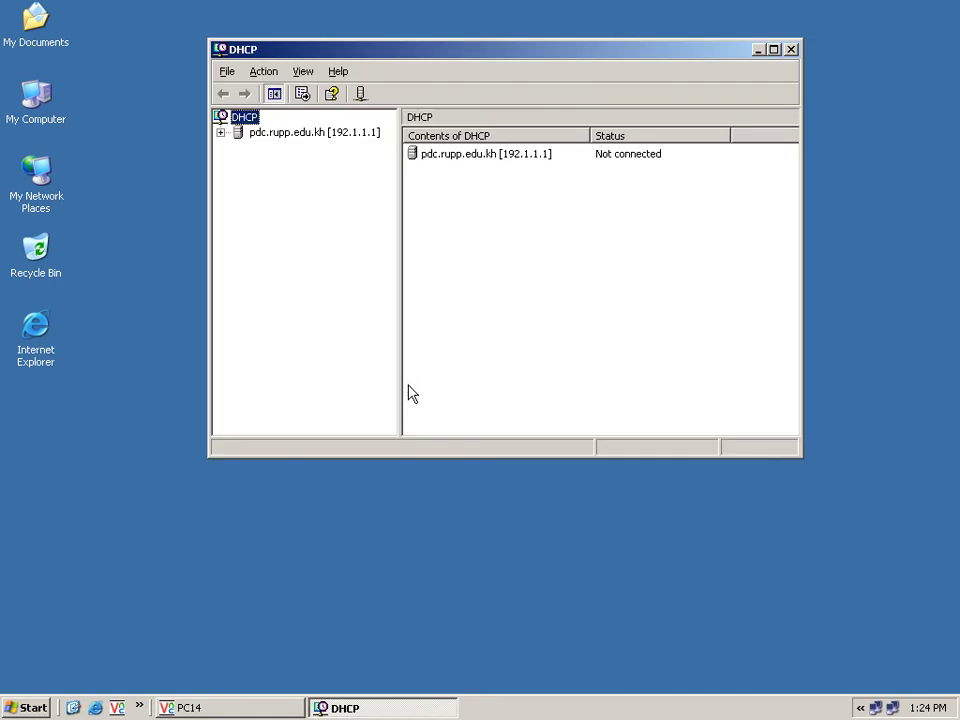
double_click(548, 55)
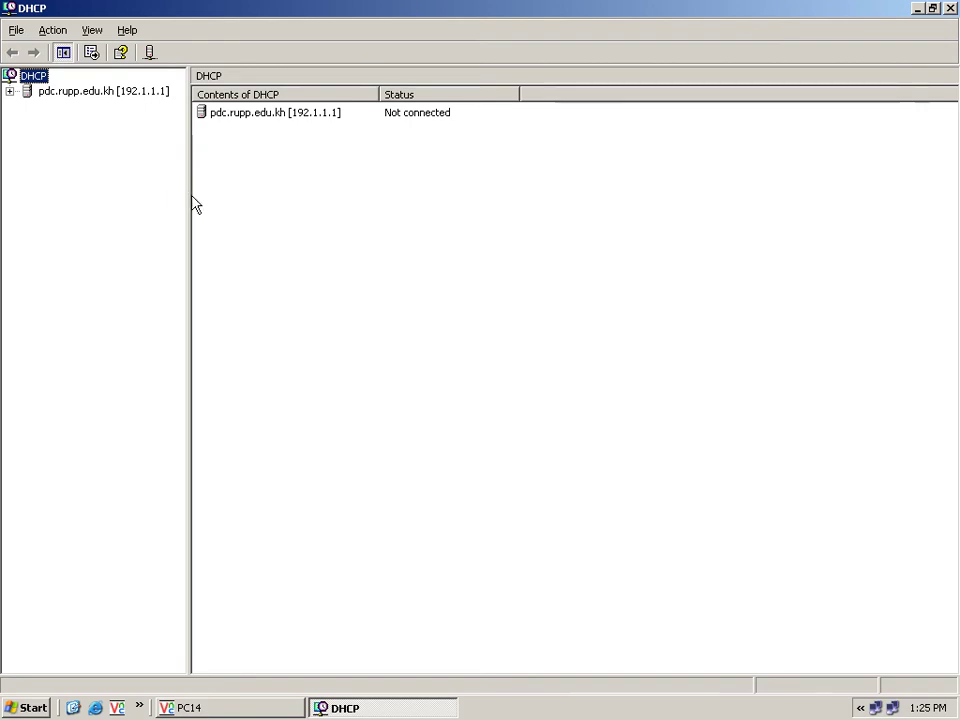
left_click_drag(189, 194, 286, 204)
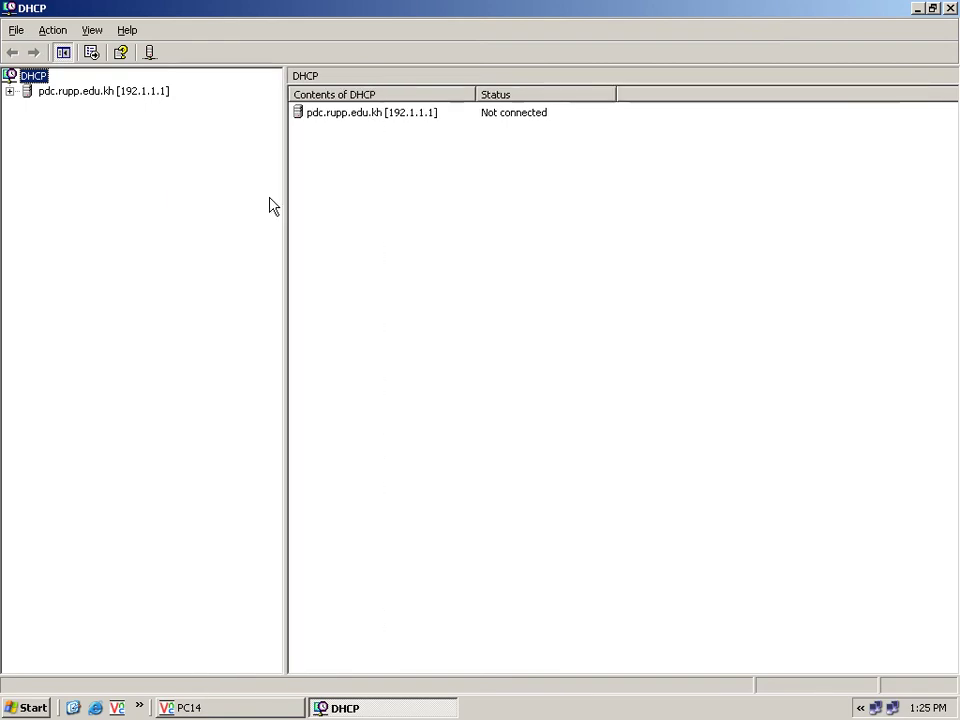
Start a new scope on the DHCP server pdc.rupp.edu.kh and name it Class C.
double_click(91, 92)
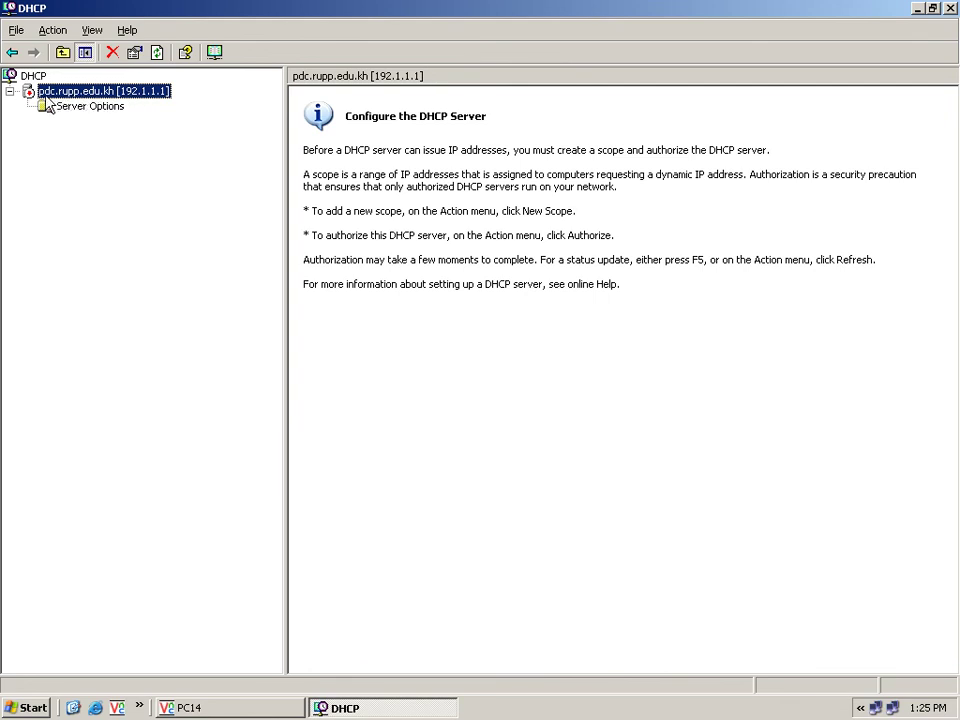
right_click(140, 100)
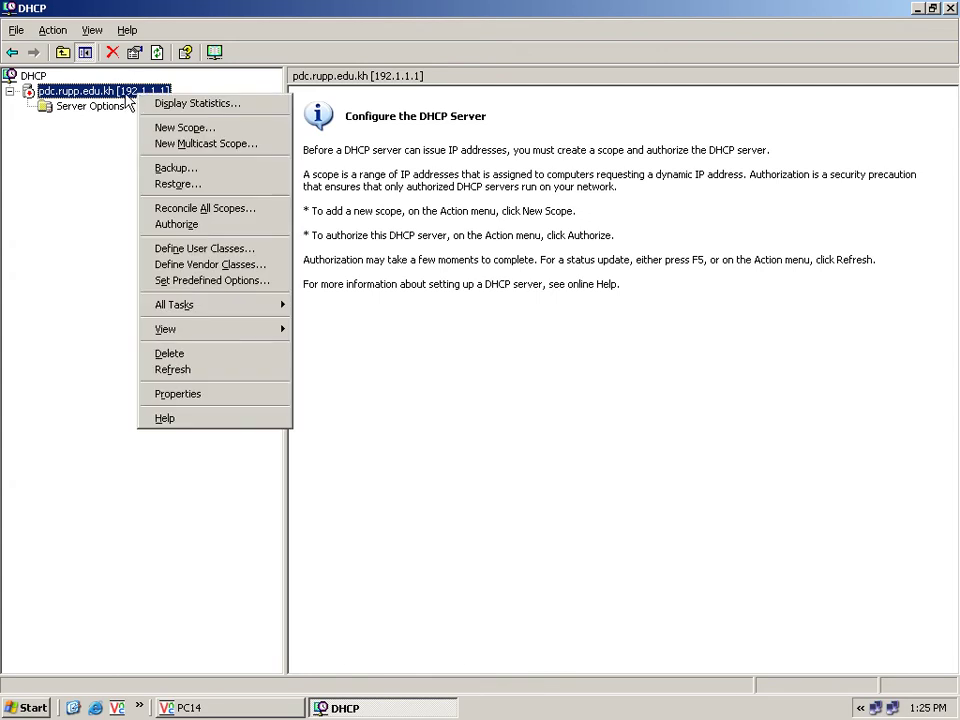
left_click(216, 135)
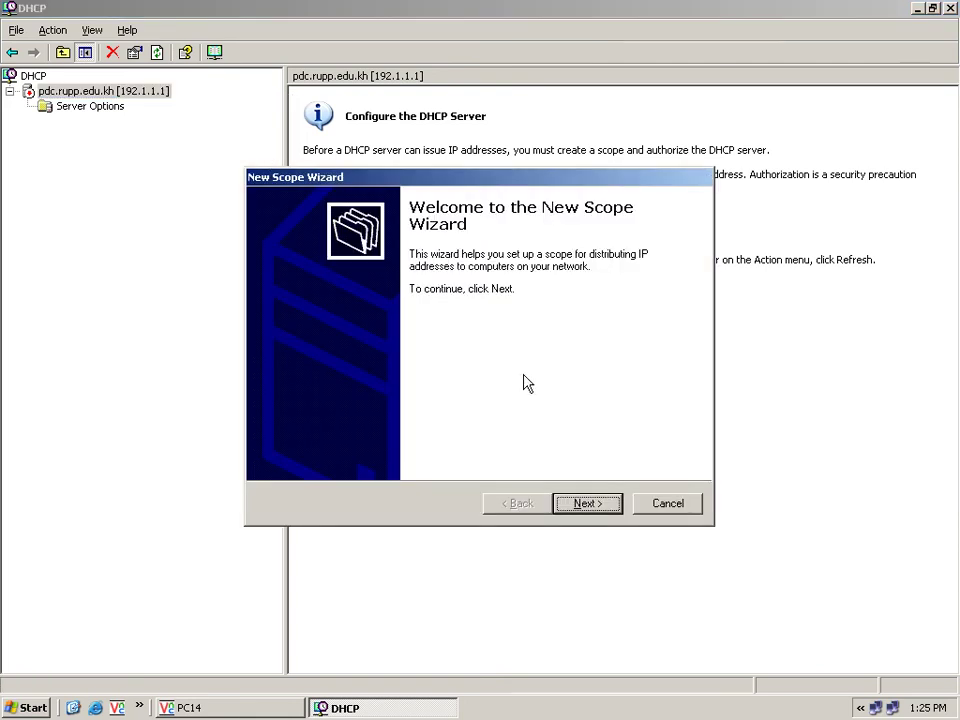
left_click(609, 506)
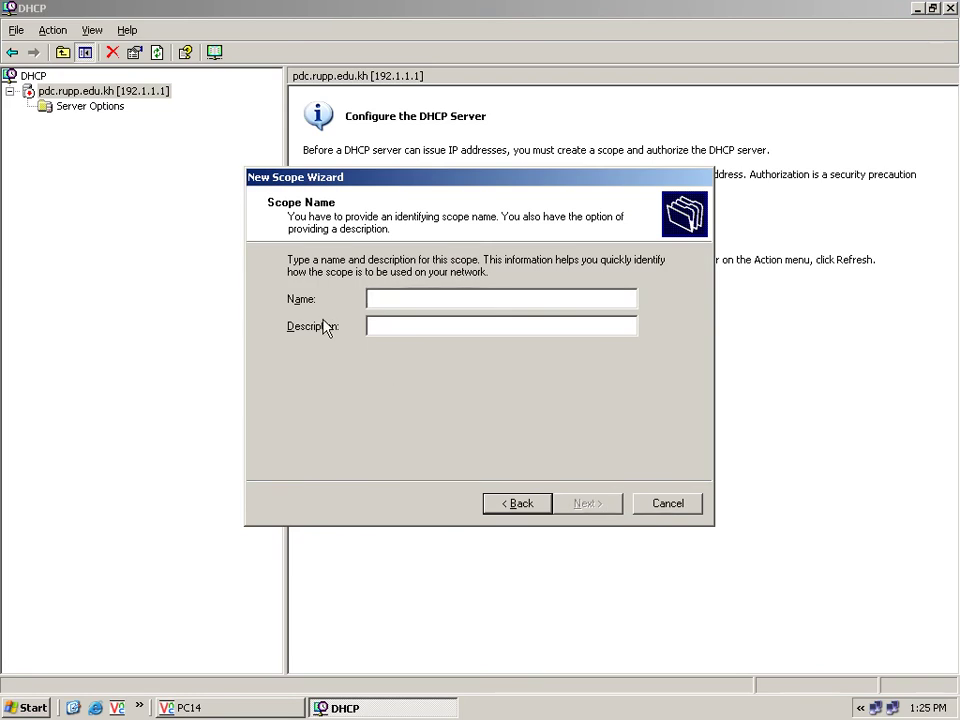
type("C")
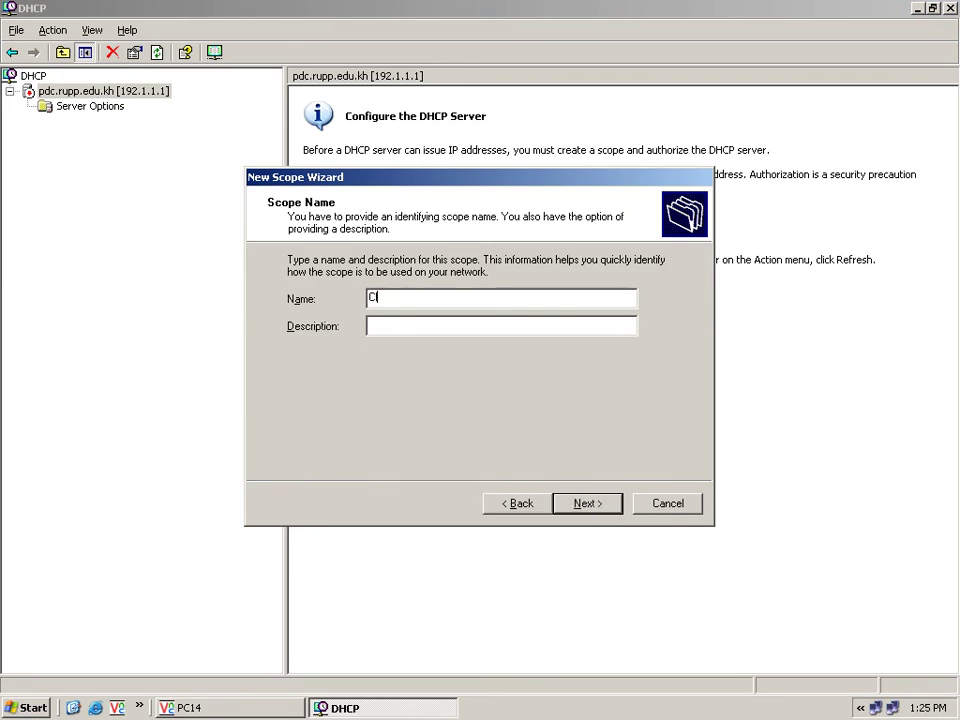
type("lass C")
left_click(601, 511)
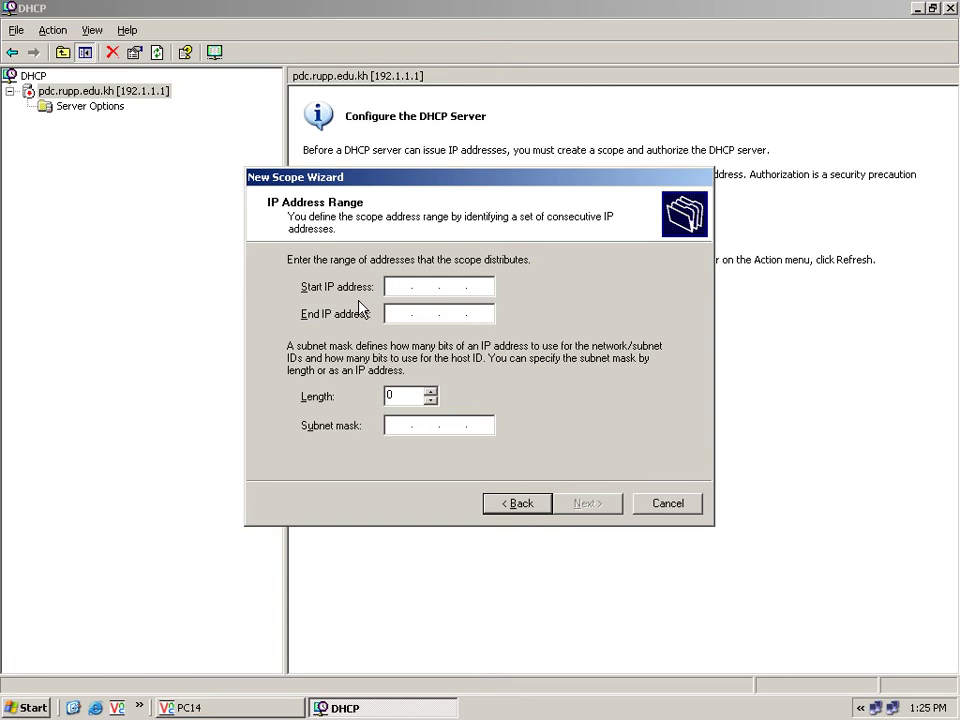
Set the scope's address range from 192.1.1.10 to 192.1.1.254 and continue to the exclusions.
type("192 . 1 . 1 . 10")
left_click(398, 314)
type("192 . ")
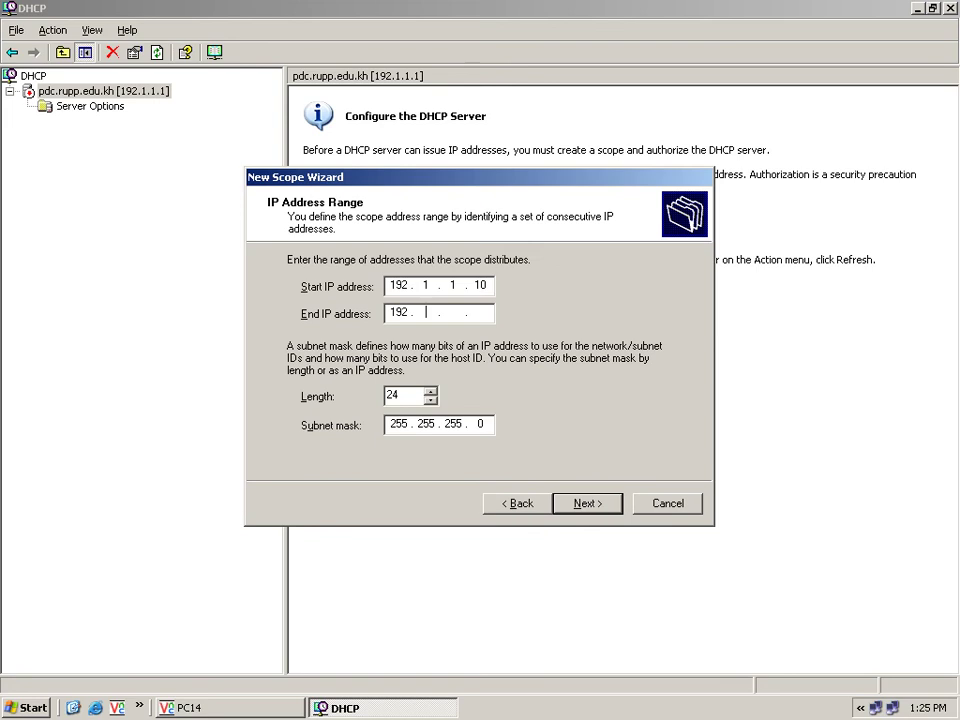
type("1 . 1 . 254")
left_click(465, 428)
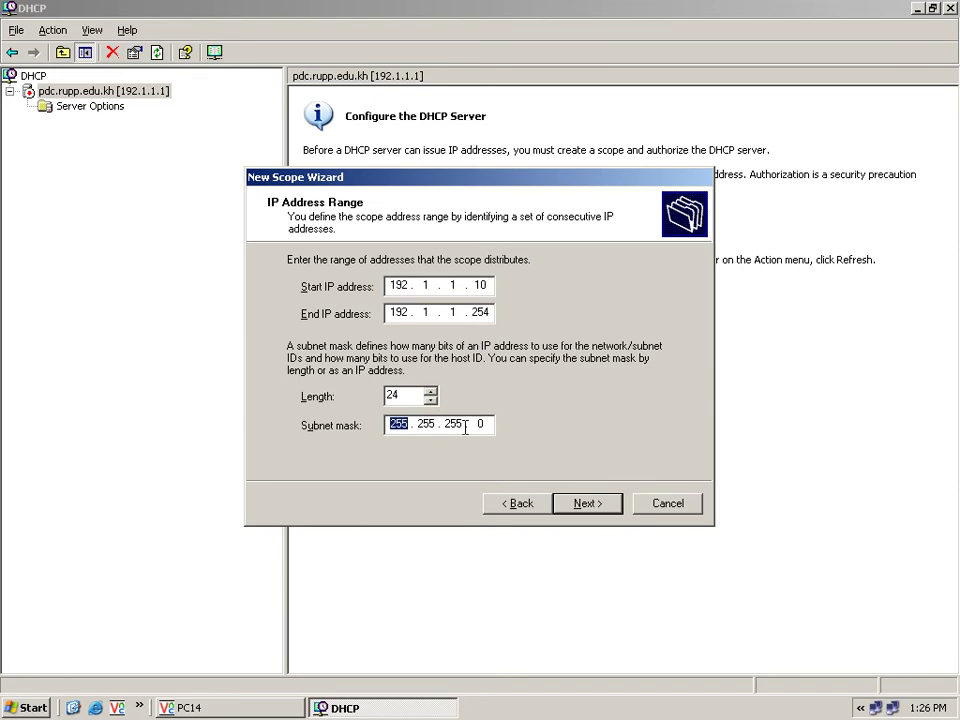
left_click(578, 505)
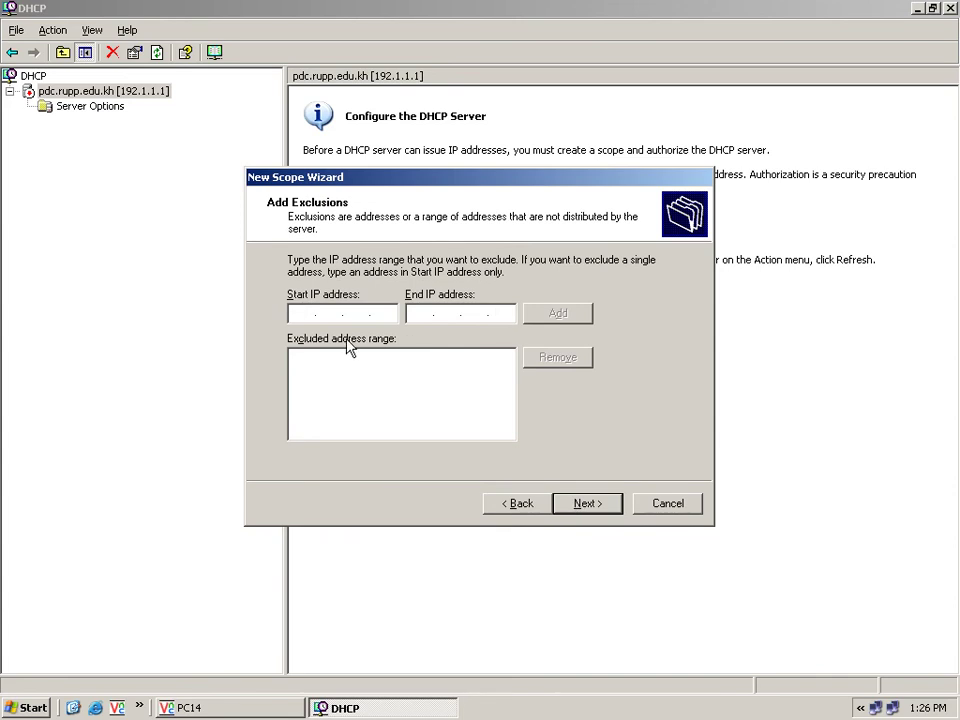
Exclude the single address 192.1.1.50 and the range 192.1.1.100 to 192.1.1.105 from the scope.
type("192 . 1 . 1 . 50")
left_click(537, 318)
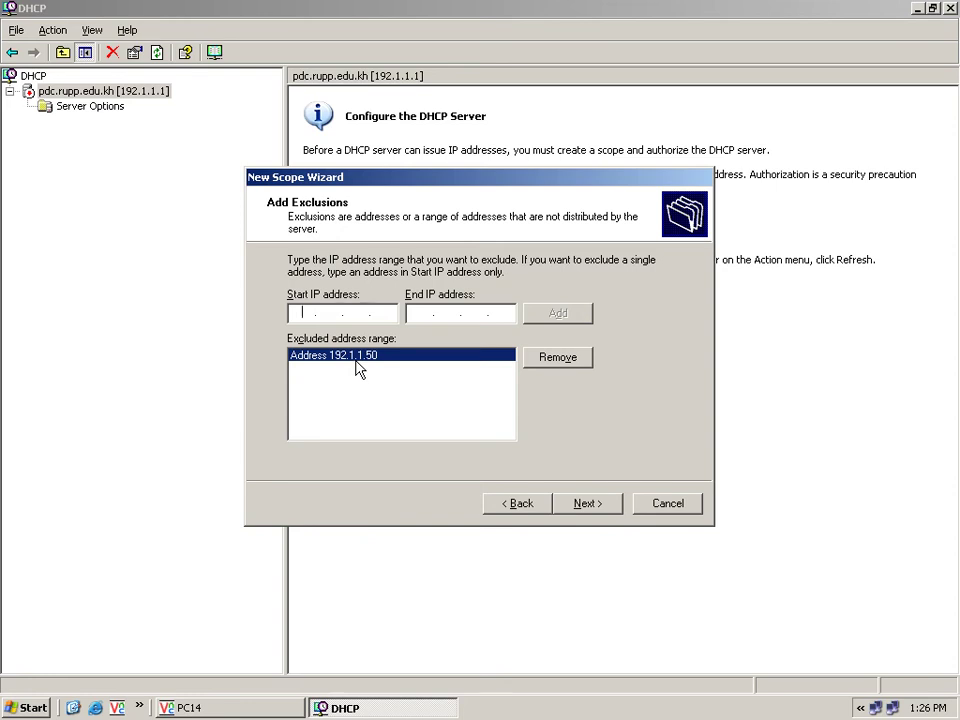
type("192.1.1.100")
left_click(422, 314)
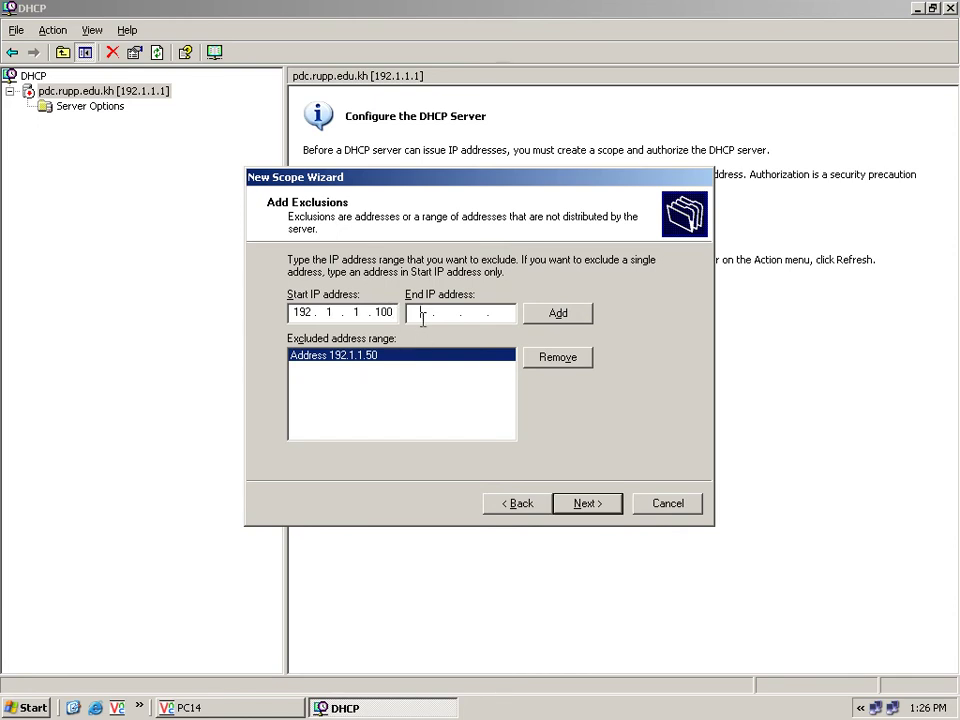
type("192 . 1 . 1 . 105")
left_click(555, 314)
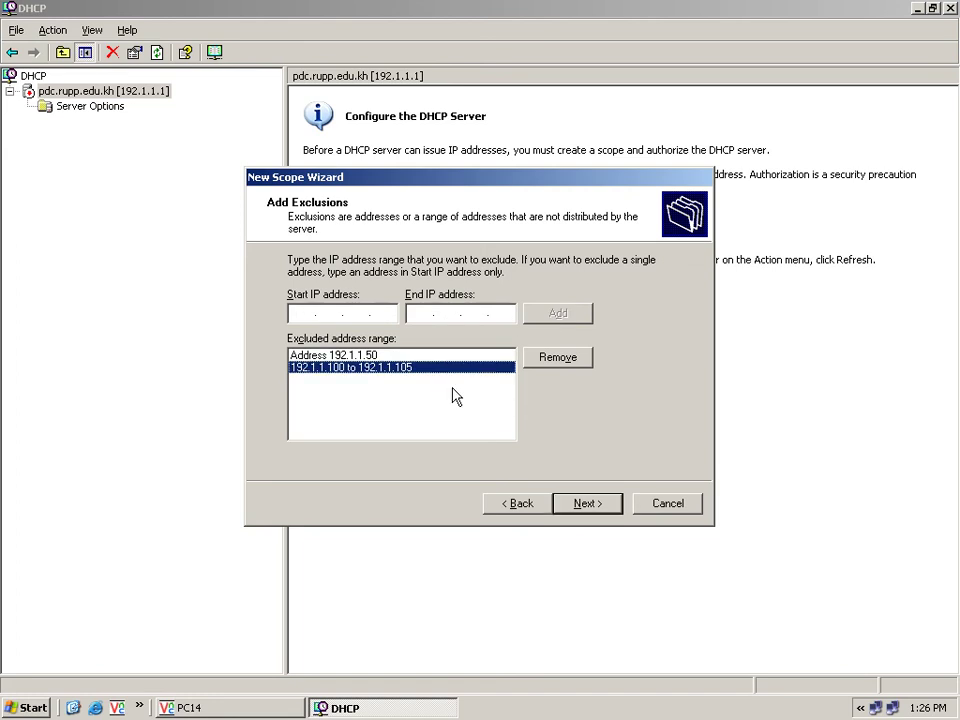
left_click(589, 506)
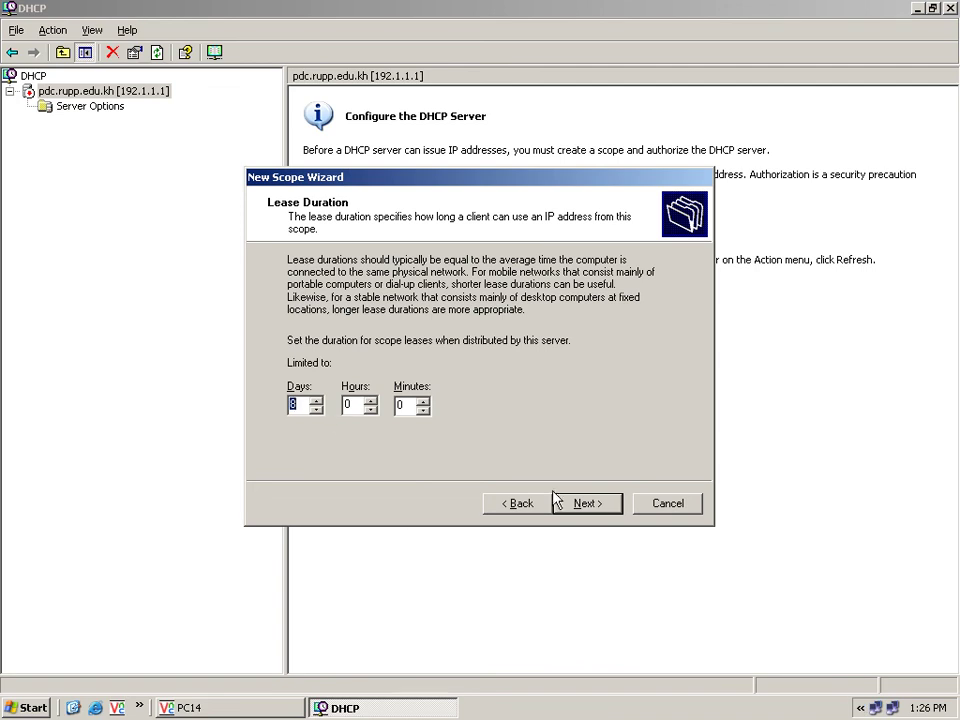
Accept the 8-day lease duration and, choosing to configure the DHCP options now, add 192.1.1.1 as the default gateway.
left_click(575, 506)
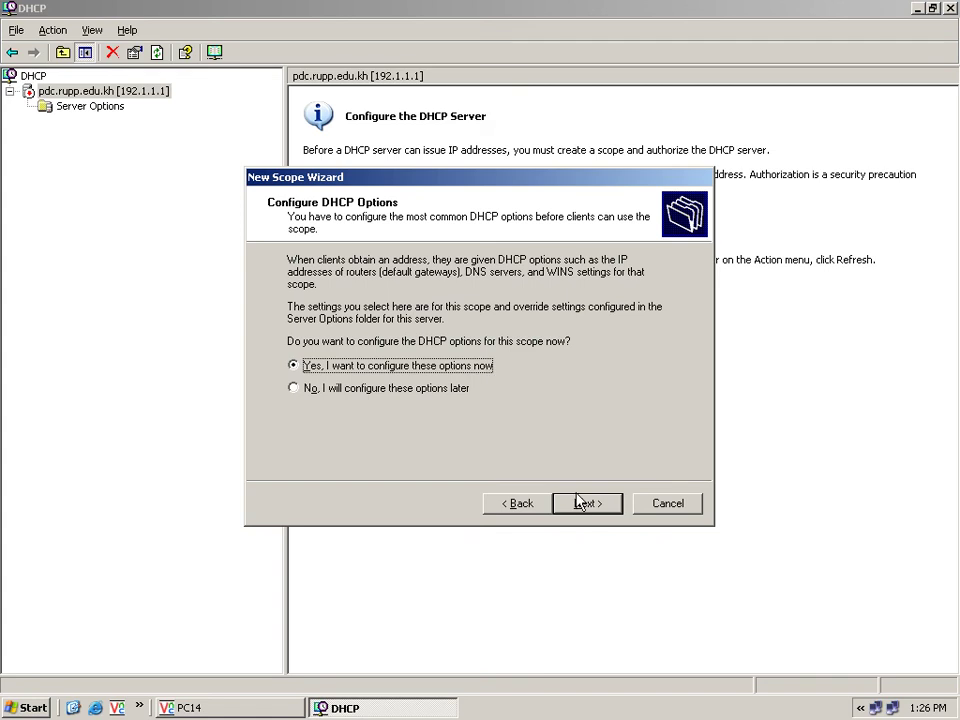
left_click(590, 506)
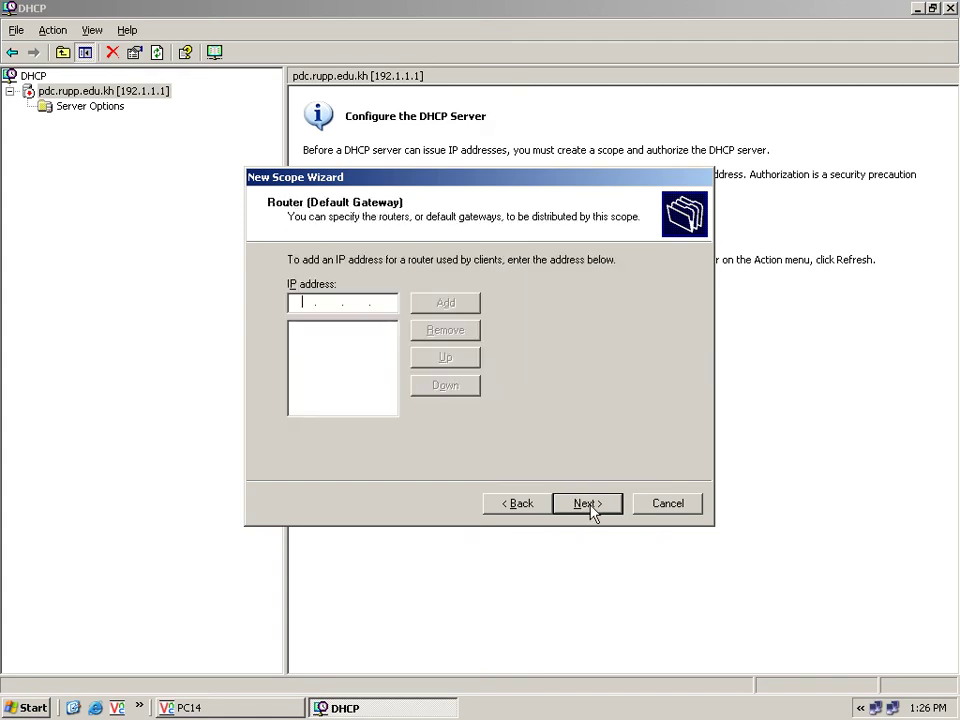
left_click(318, 303)
type("192.1.1.1")
left_click(437, 312)
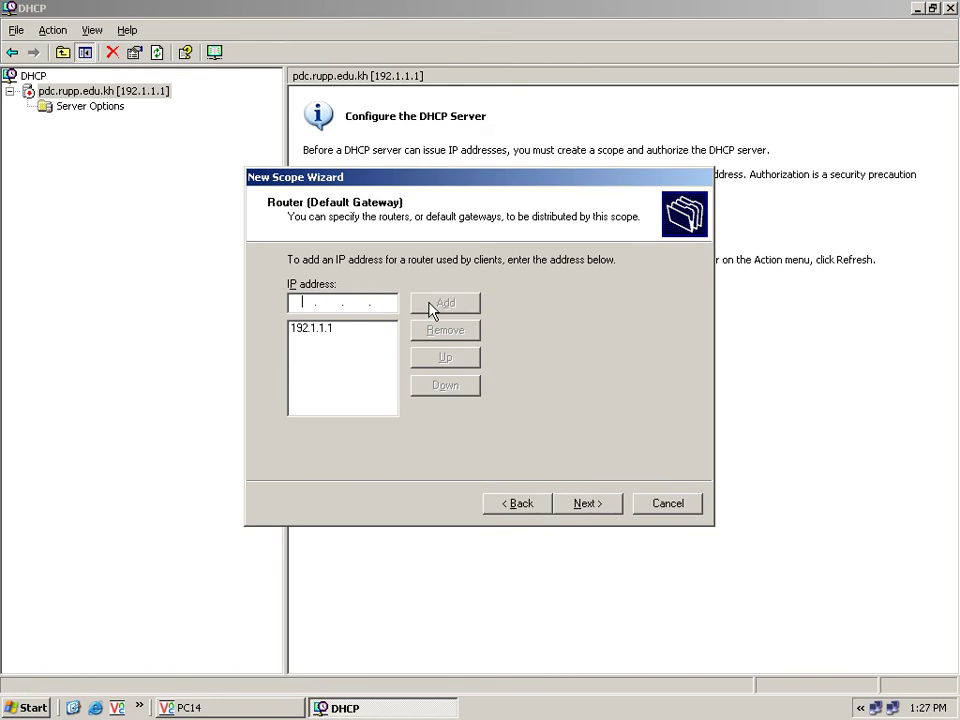
left_click(583, 505)
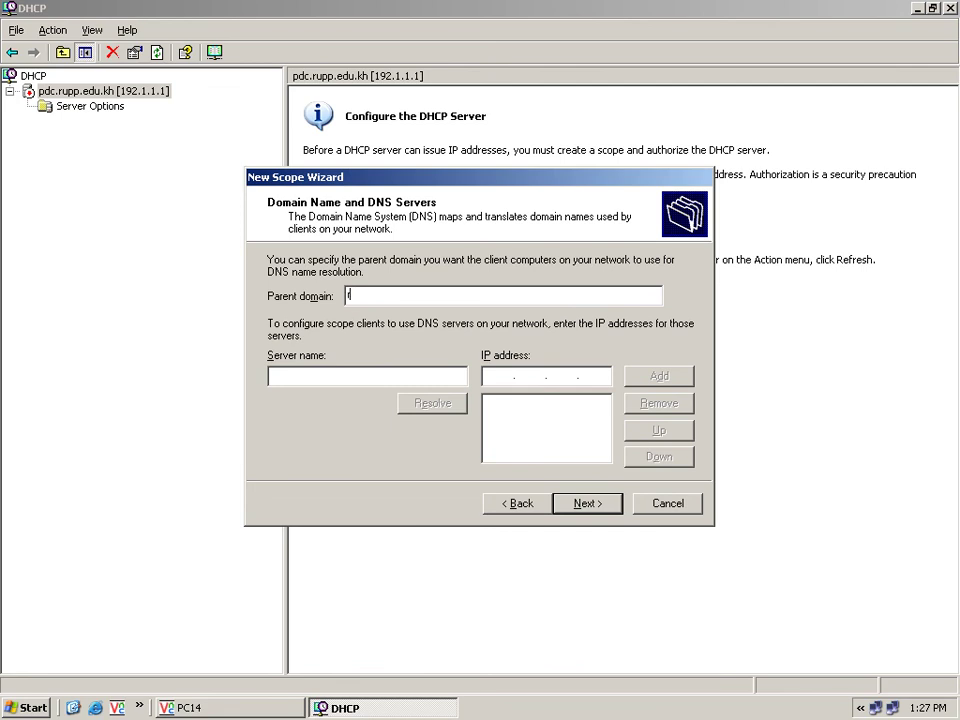
Set the parent domain to rupp.edu.kh and add the DNS server pdc with IP address 192.1.1.1.
type("rupp.")
type("edu")
type("u")
type(".kh")
left_click(429, 384)
type("pdc")
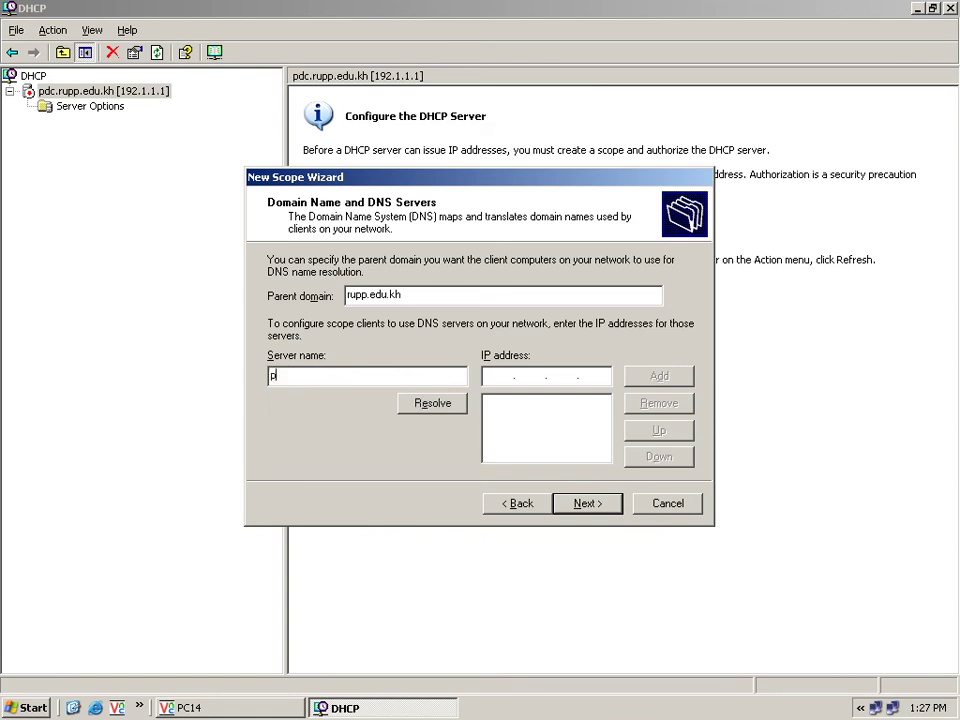
left_click(489, 375)
type("192.1.1.1")
left_click(650, 378)
left_click(590, 505)
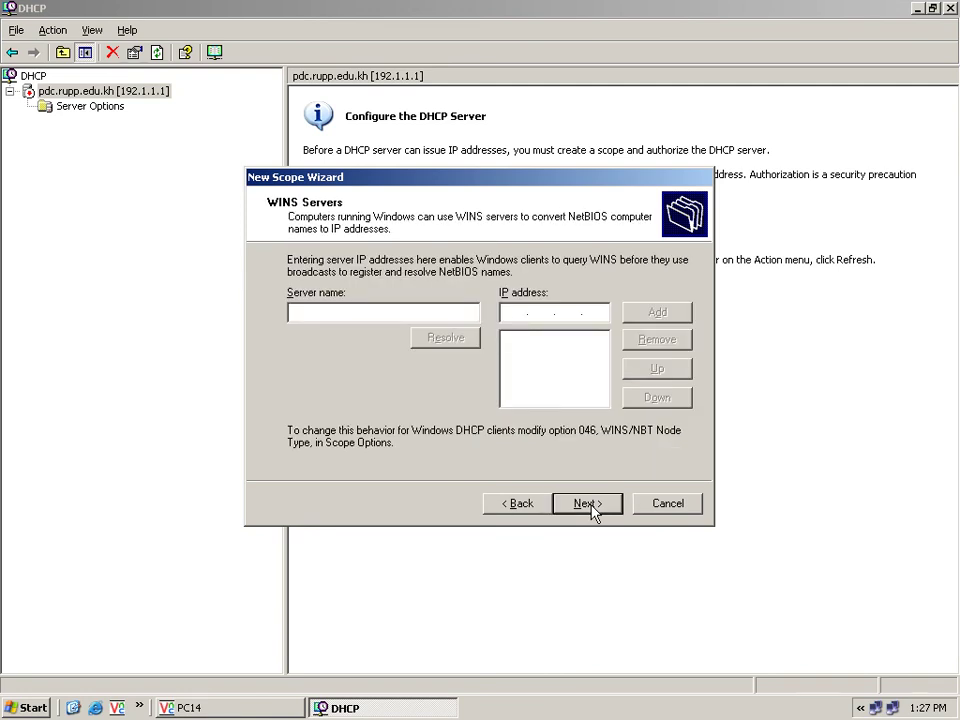
Skip the WINS servers and finish the scope wizard with the option not to activate the scope yet.
left_click(590, 505)
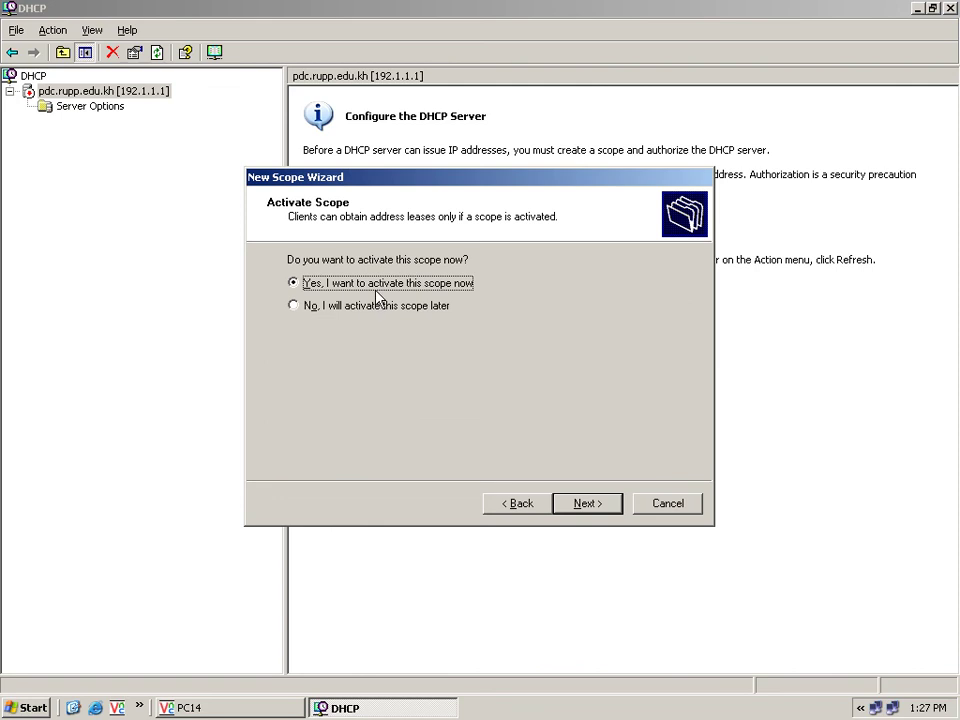
left_click(392, 308)
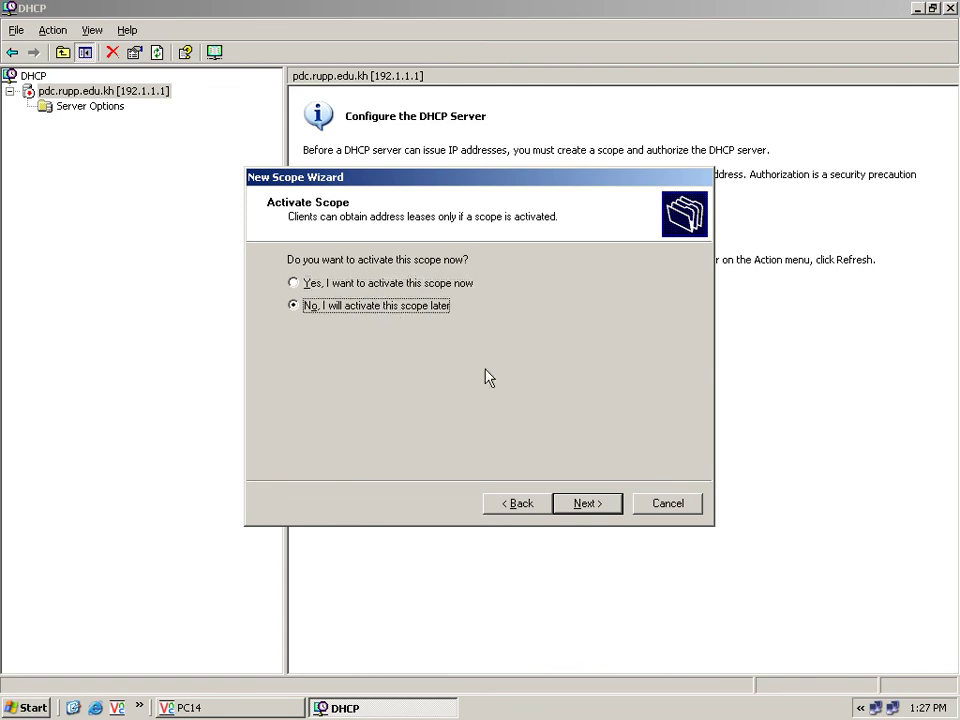
left_click(600, 507)
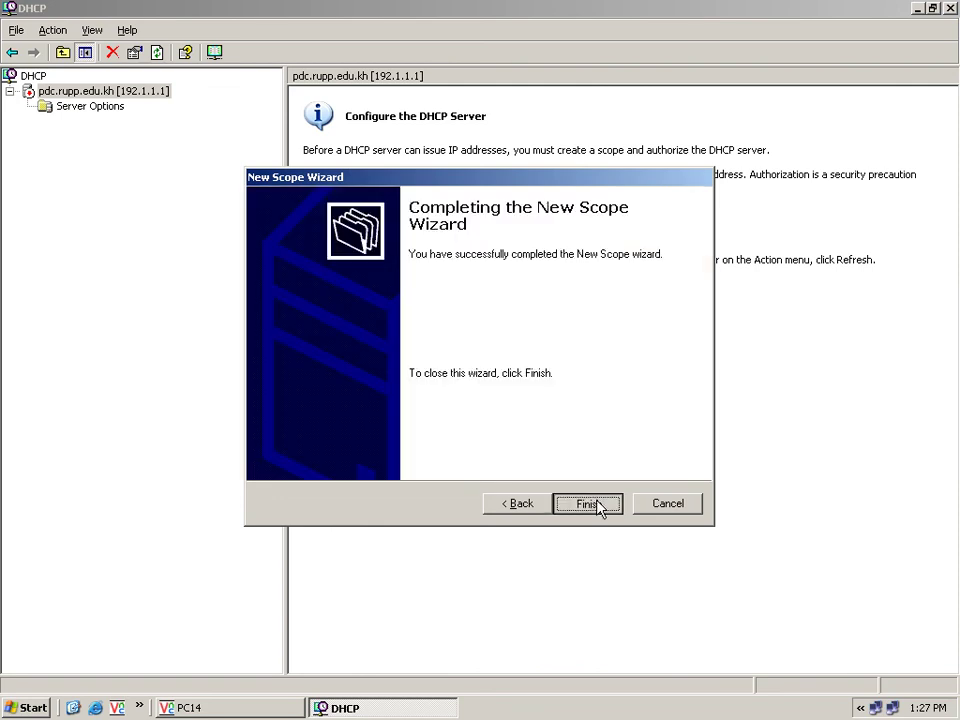
left_click(597, 505)
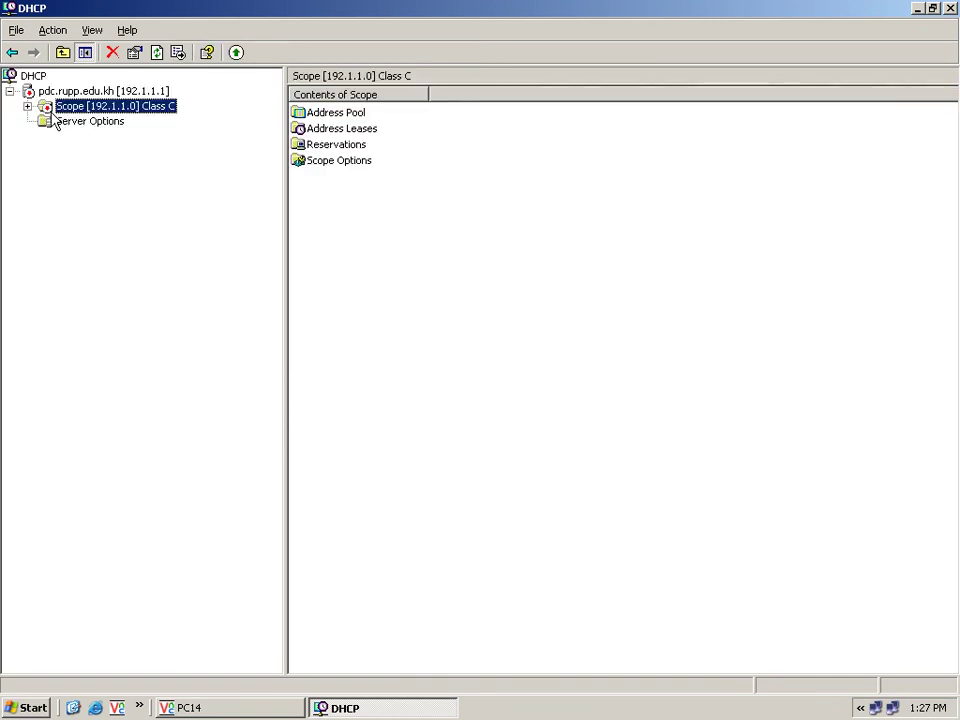
Expand the Class C scope in the console tree and activate it.
left_click(28, 106)
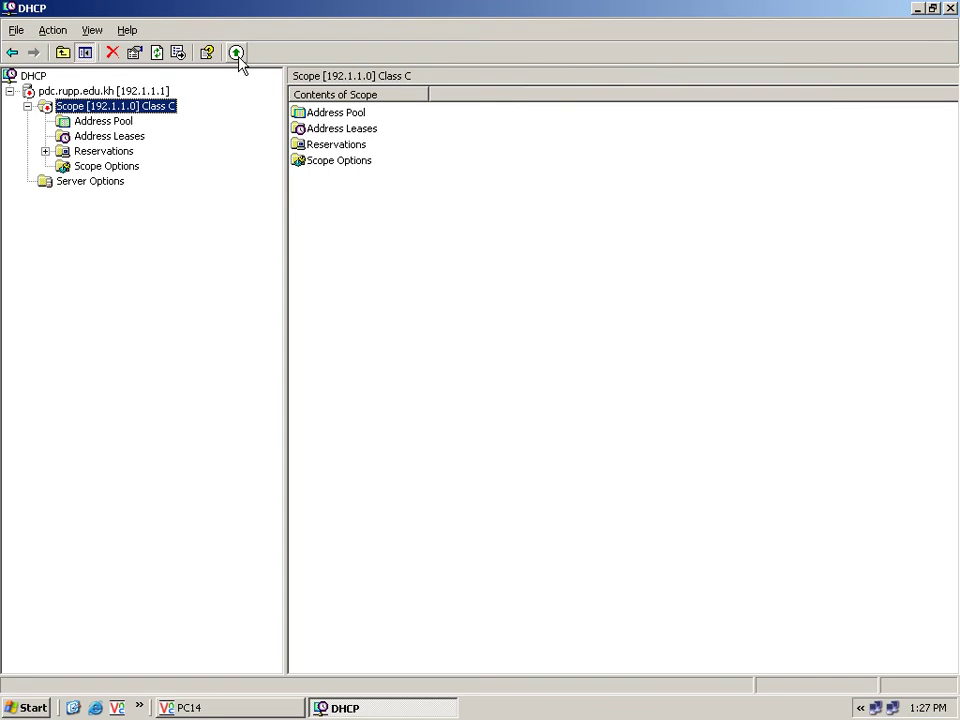
right_click(171, 107)
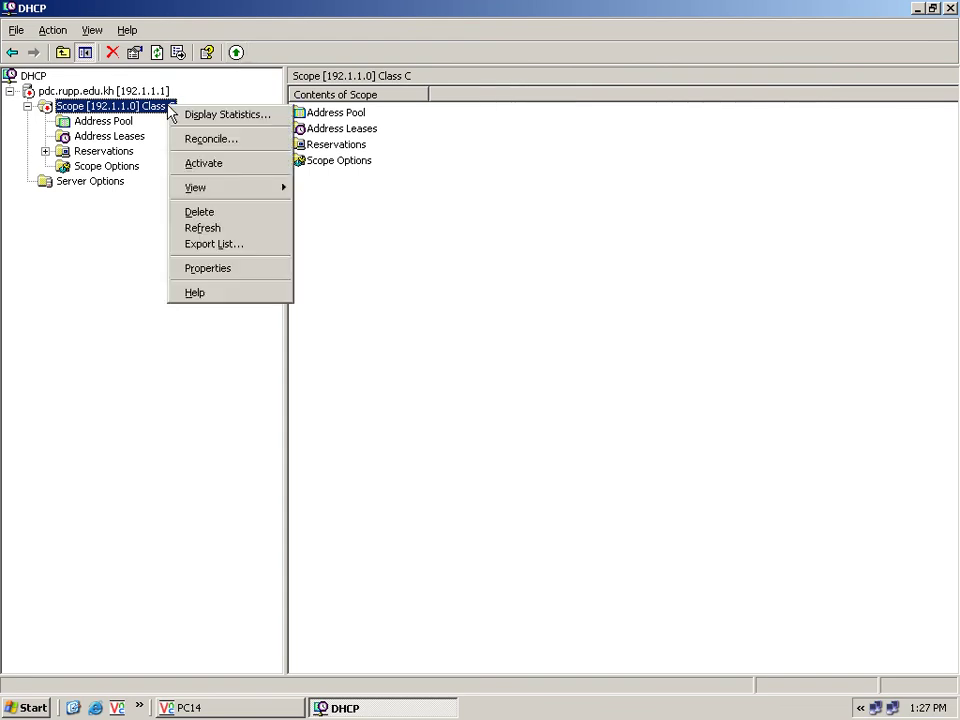
left_click(204, 164)
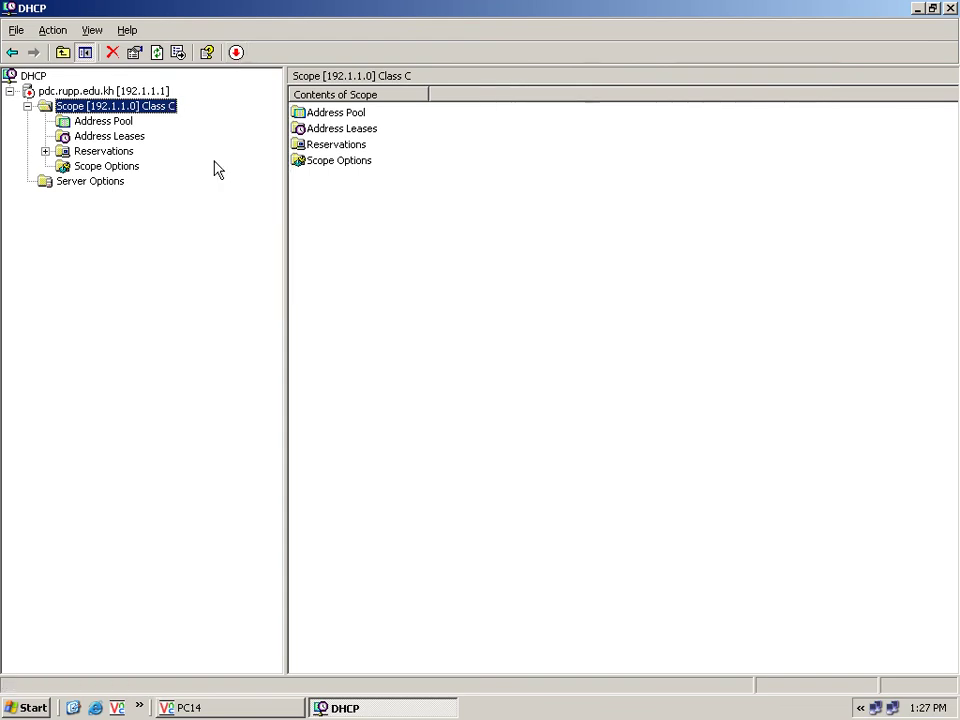
Authorize the DHCP server pdc.rupp.edu.kh and refresh its contents.
left_click(150, 91)
right_click(152, 93)
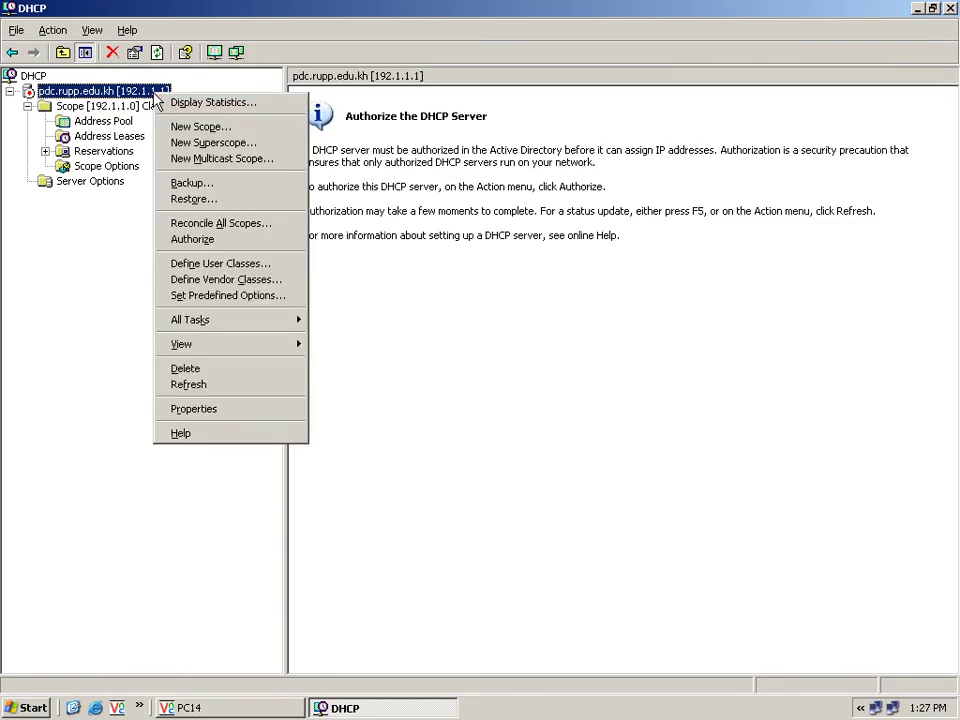
left_click(222, 240)
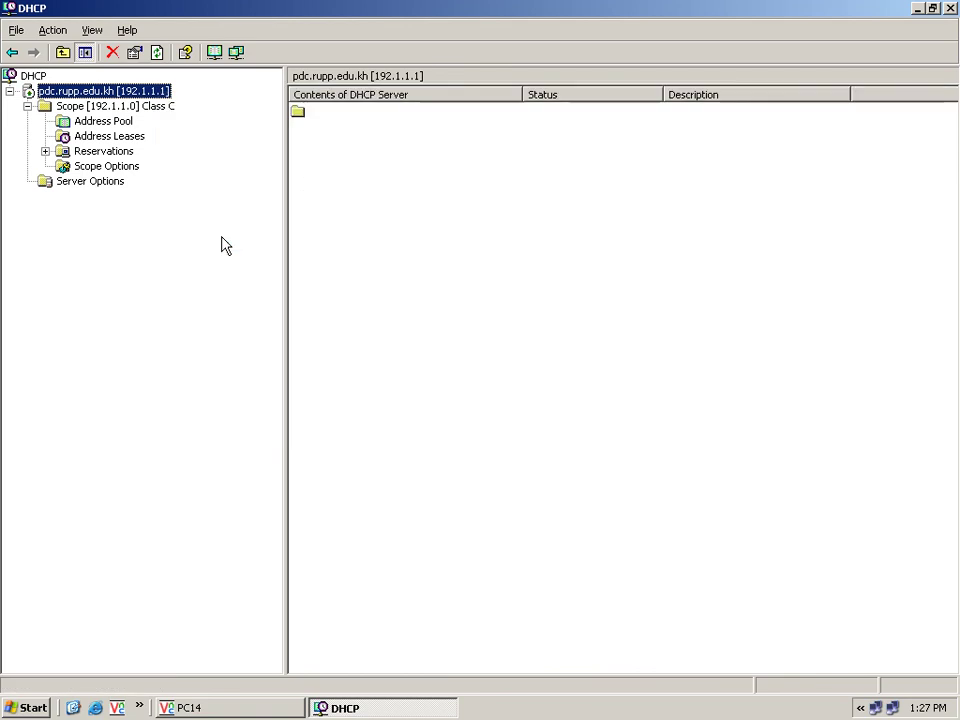
left_click(156, 54)
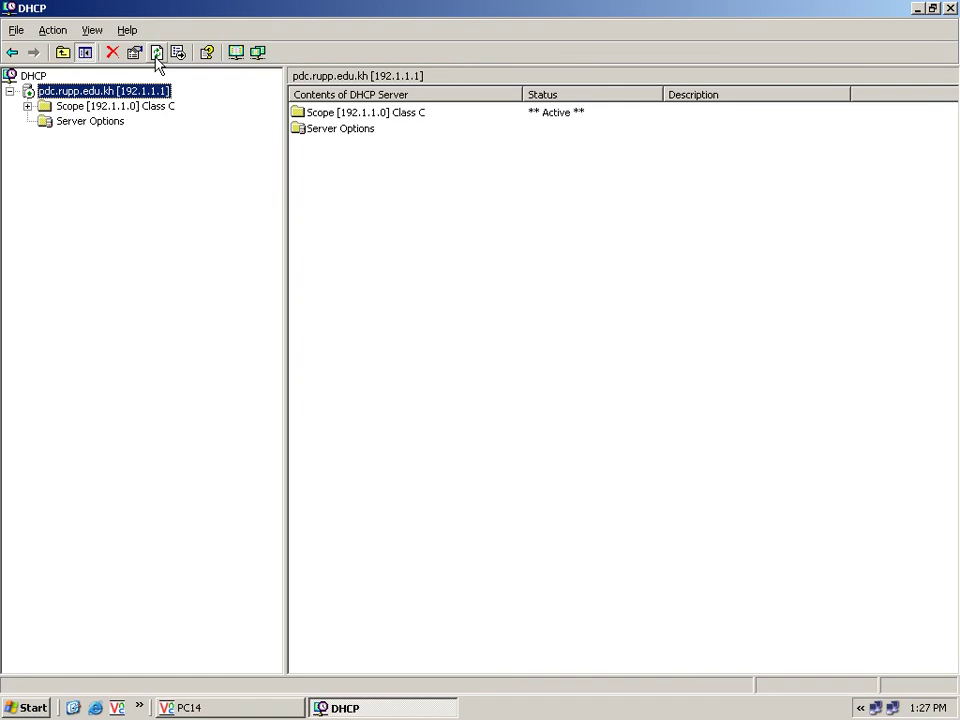
Refresh the DHCP server, then expand the Class C scope and view its contents.
left_click(156, 55)
left_click(156, 55)
left_click(27, 106)
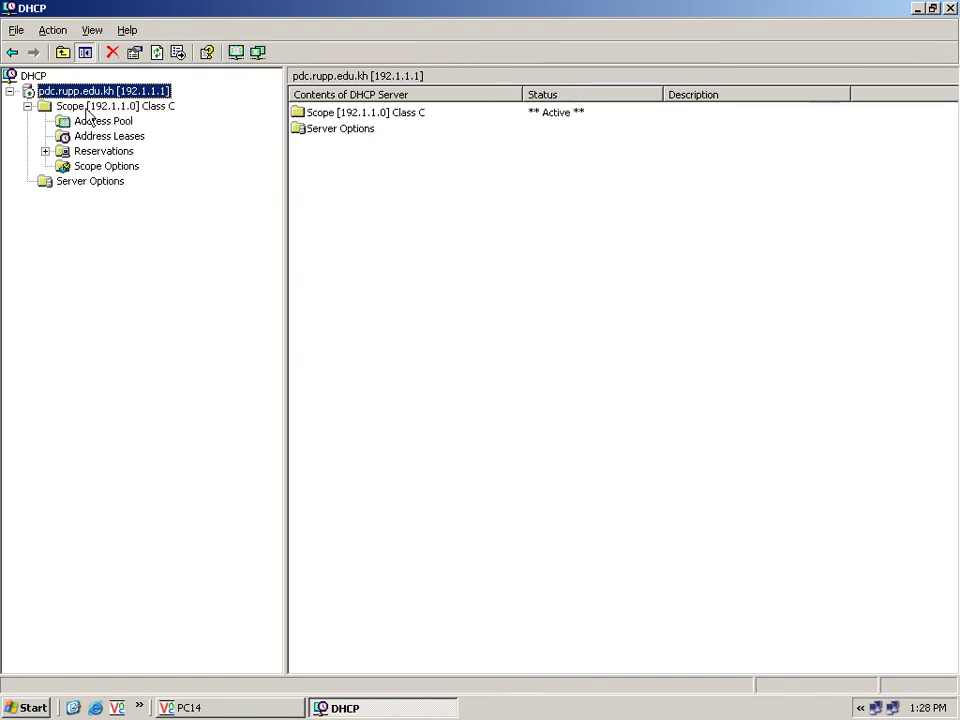
left_click(88, 108)
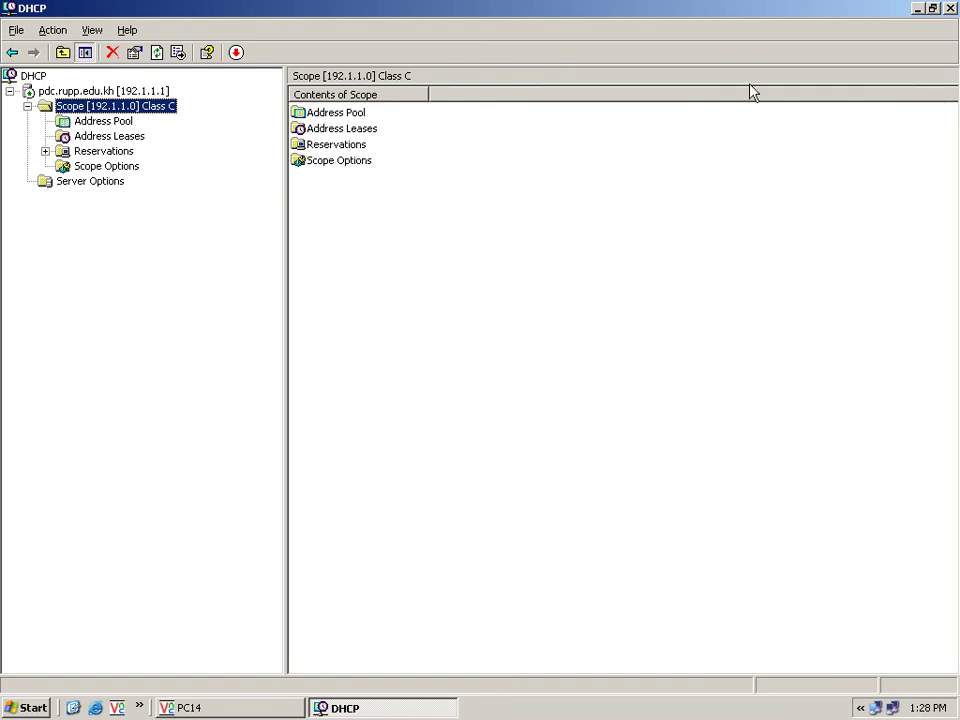
Minimize the DHCP console and switch to the VNC remote session of client PC14.
left_click(917, 9)
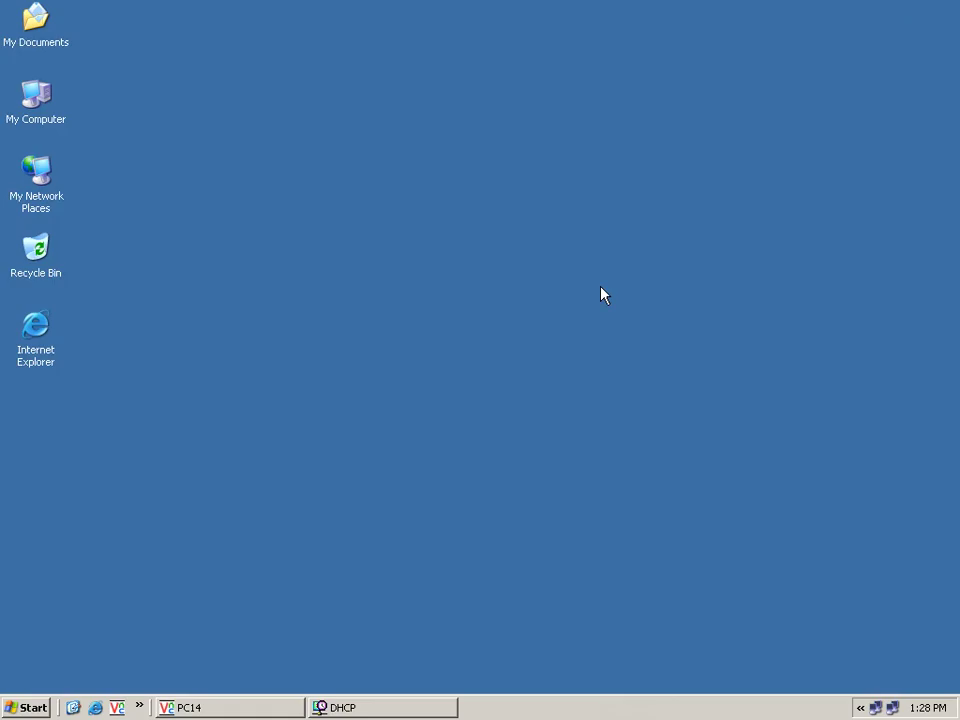
left_click(257, 707)
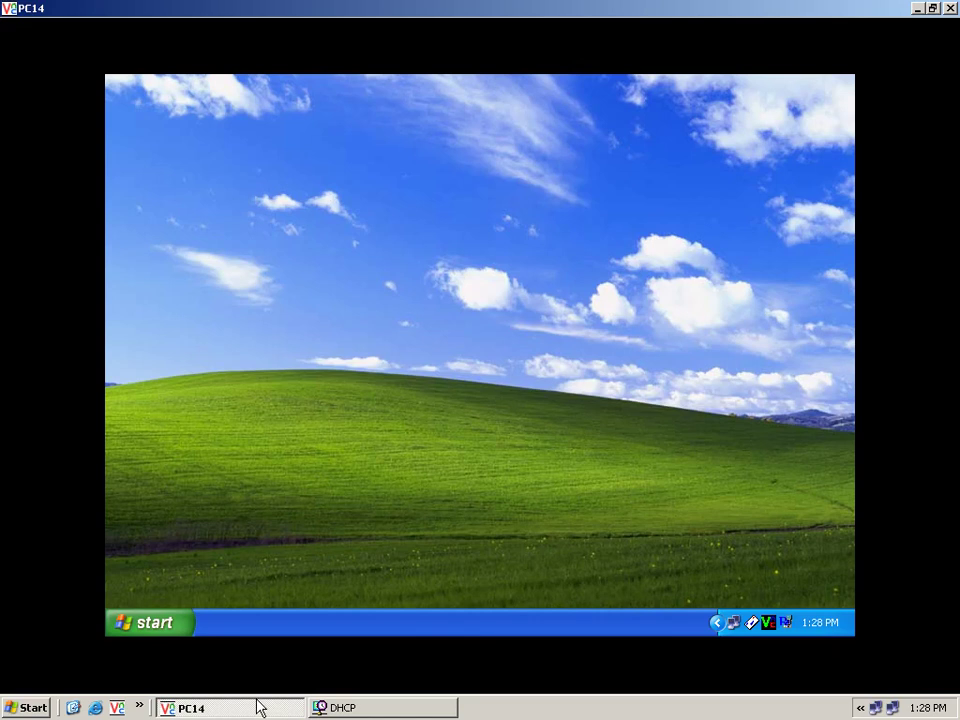
double_click(732, 623)
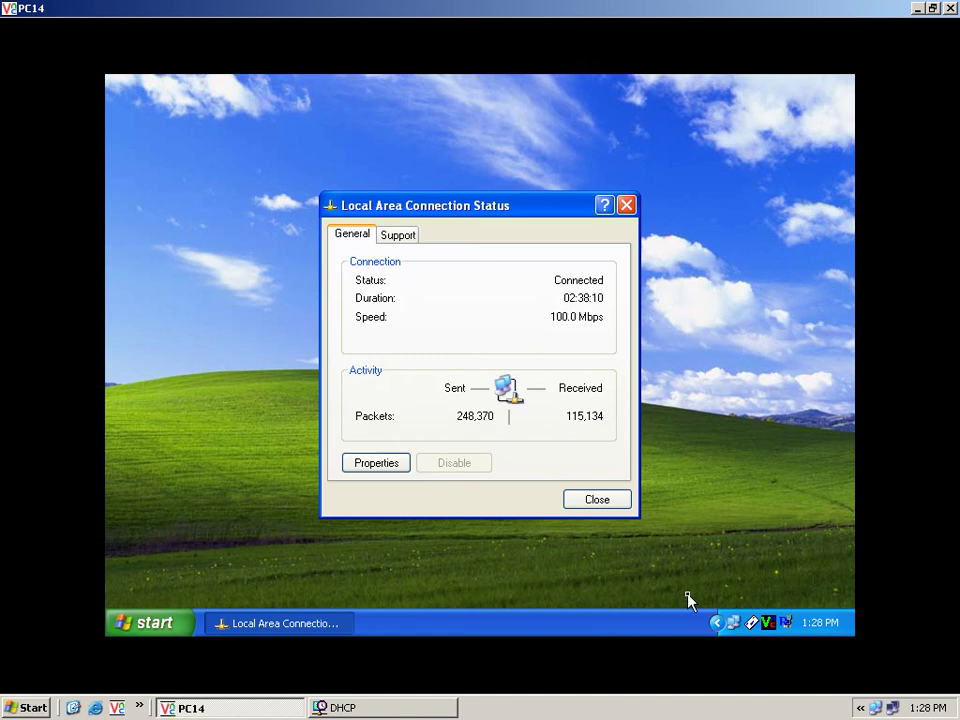
left_click(405, 472)
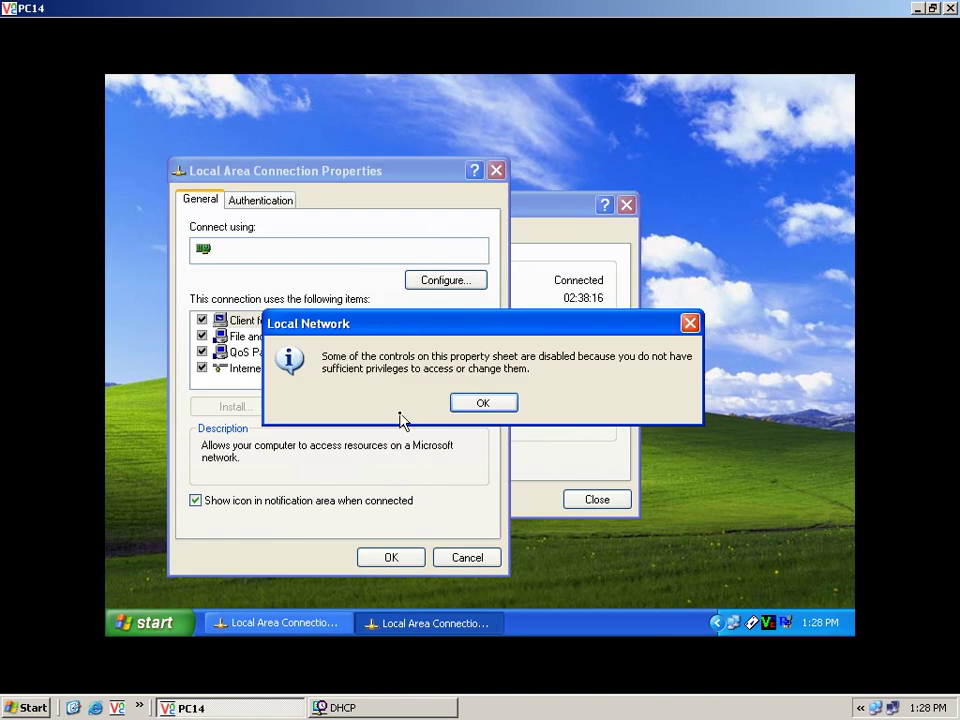
left_click(484, 398)
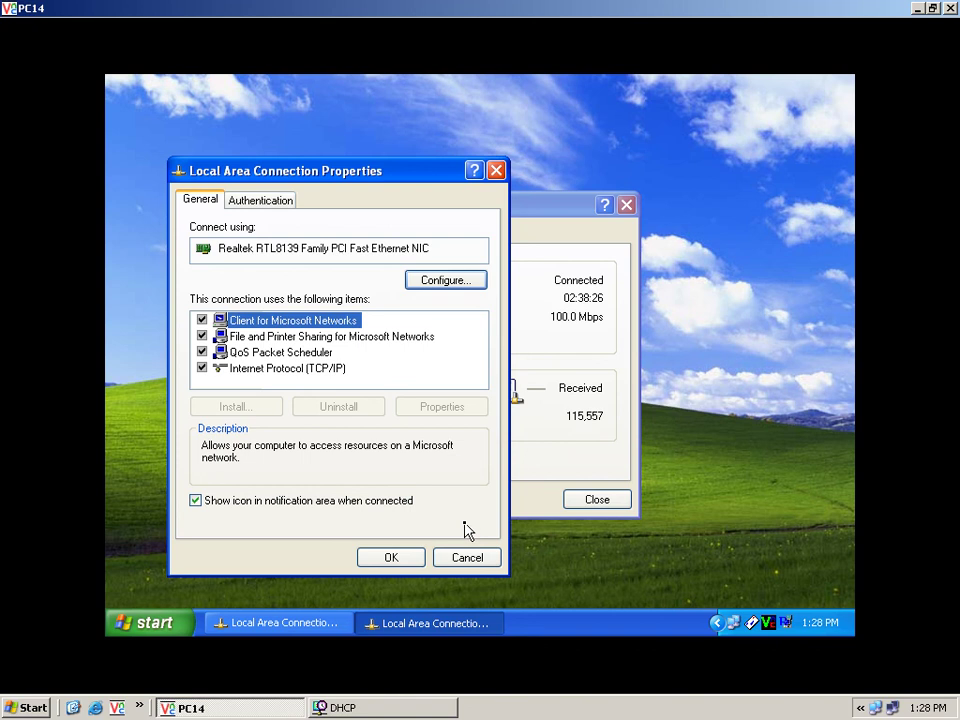
left_click(467, 557)
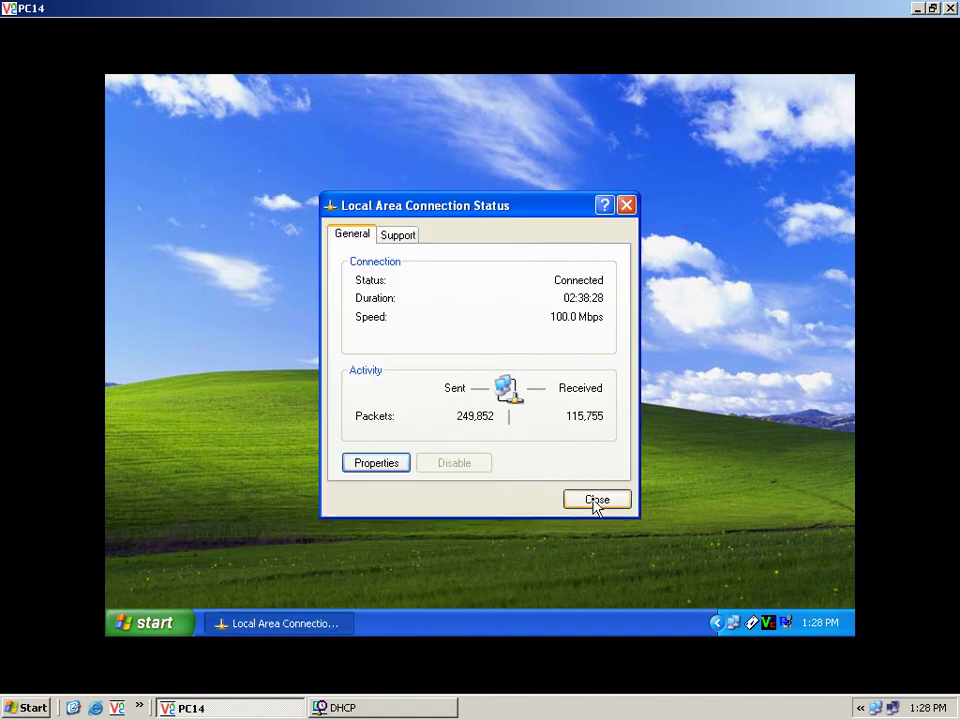
left_click(594, 503)
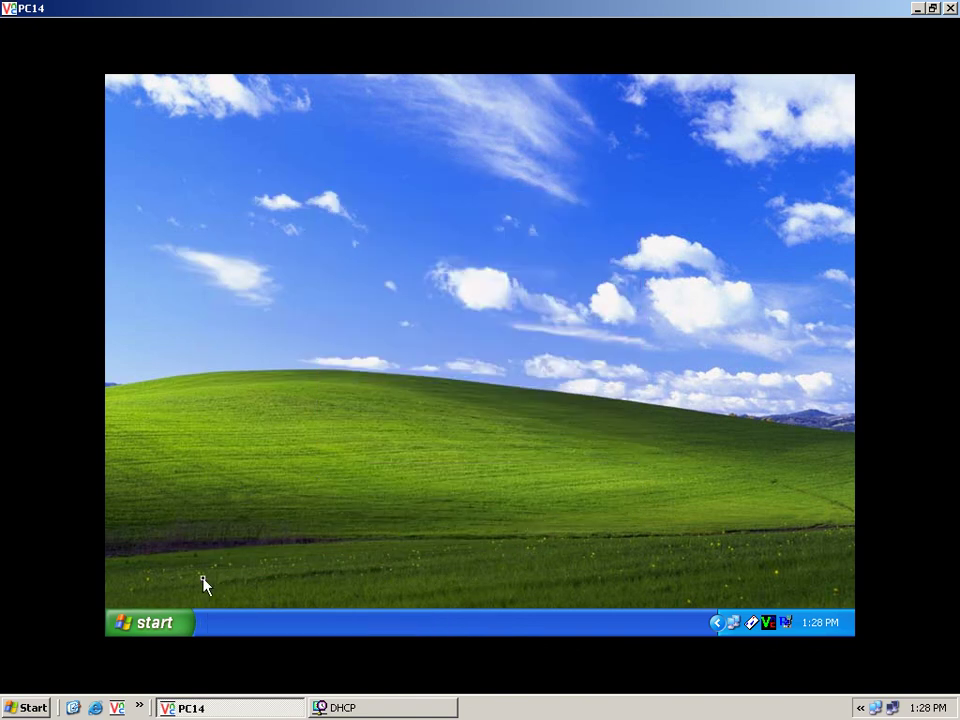
Log the current domain user off the PC14 client.
left_click(156, 623)
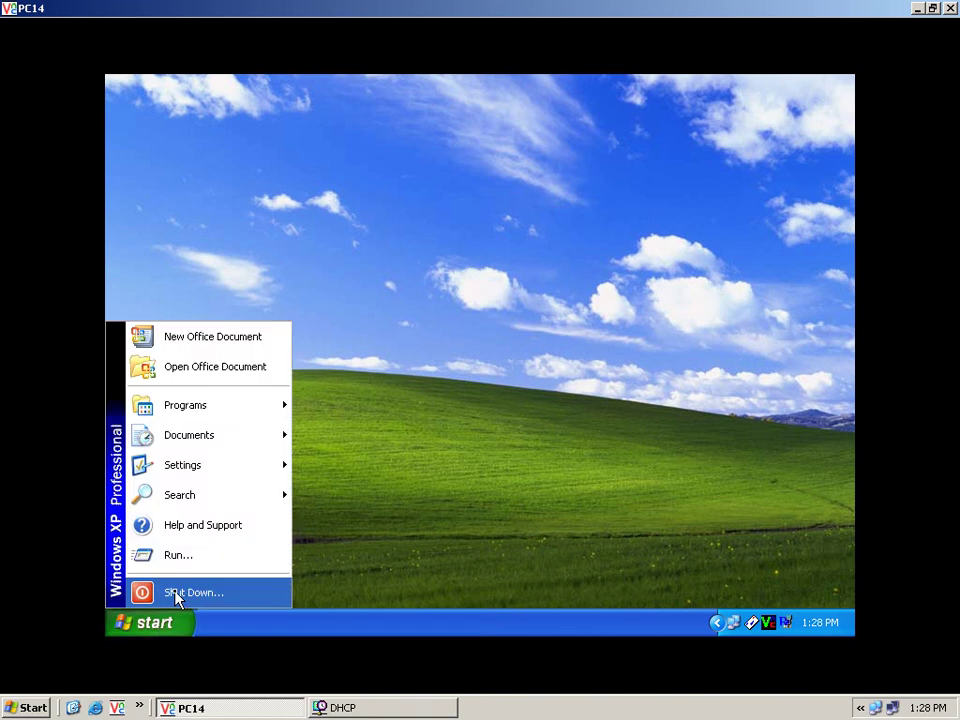
left_click(182, 591)
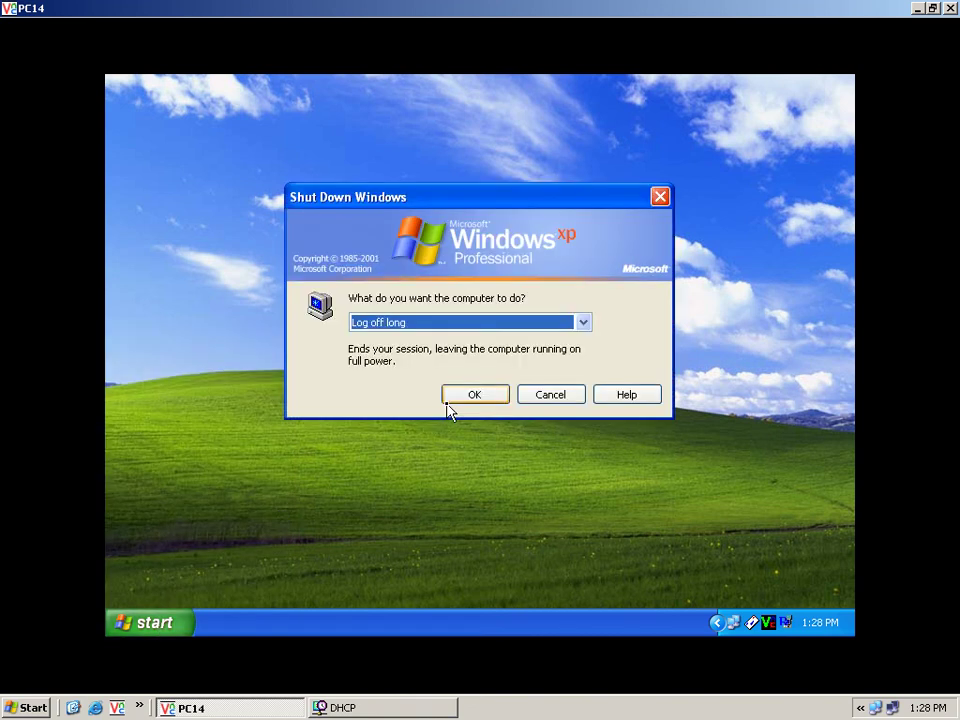
left_click(456, 398)
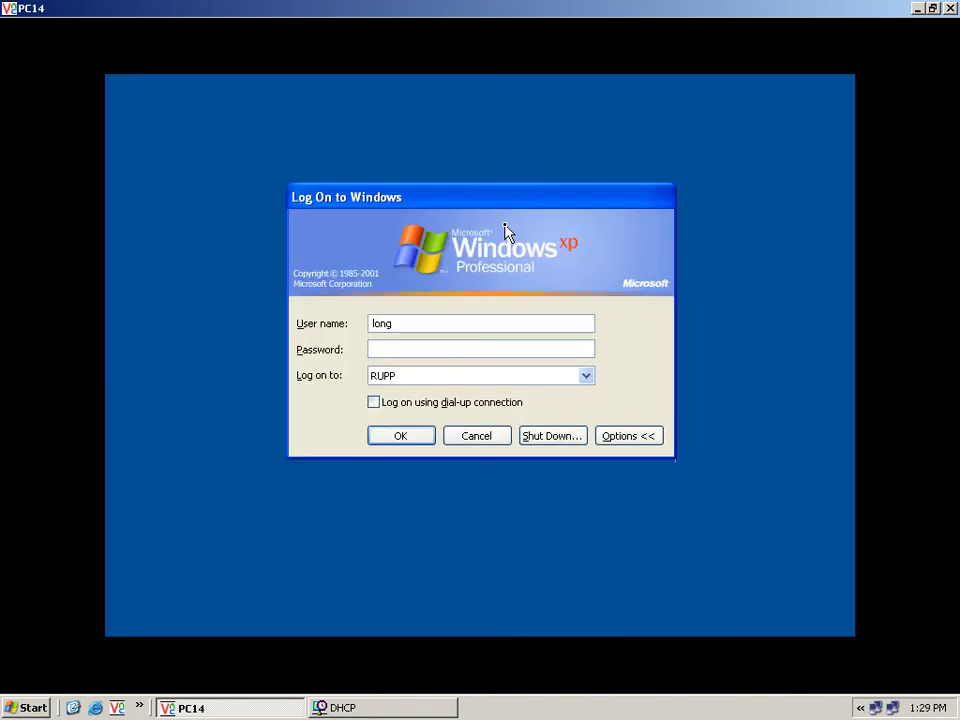
Log on to PC14 (this computer) instead of the domain as user14, entering the account password.
double_click(419, 325)
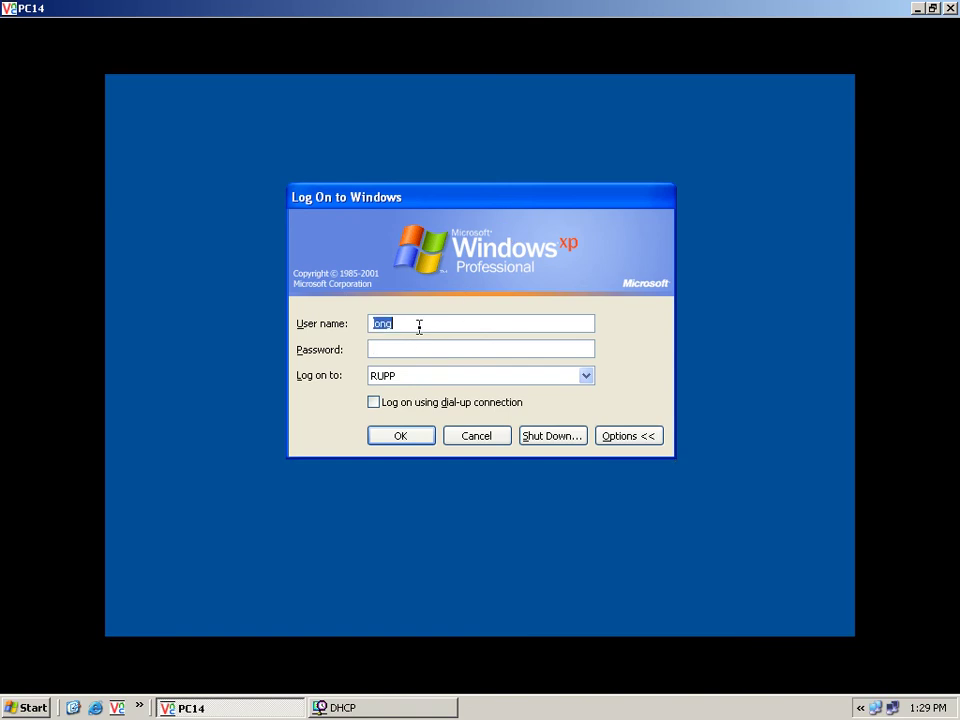
type("user14")
left_click(511, 380)
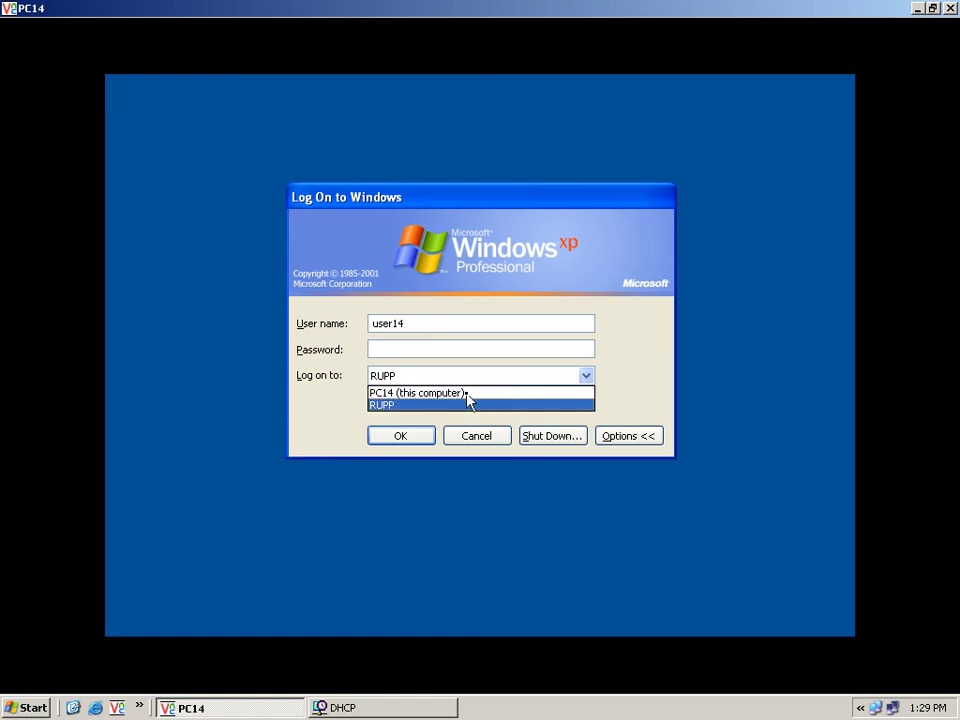
left_click(467, 392)
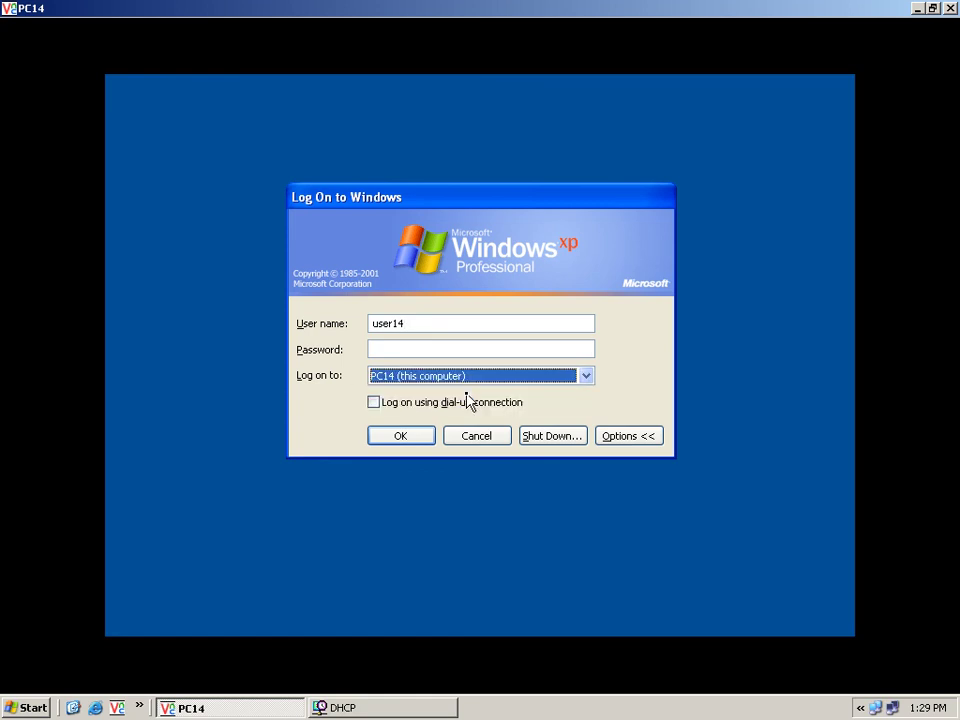
left_click(431, 347)
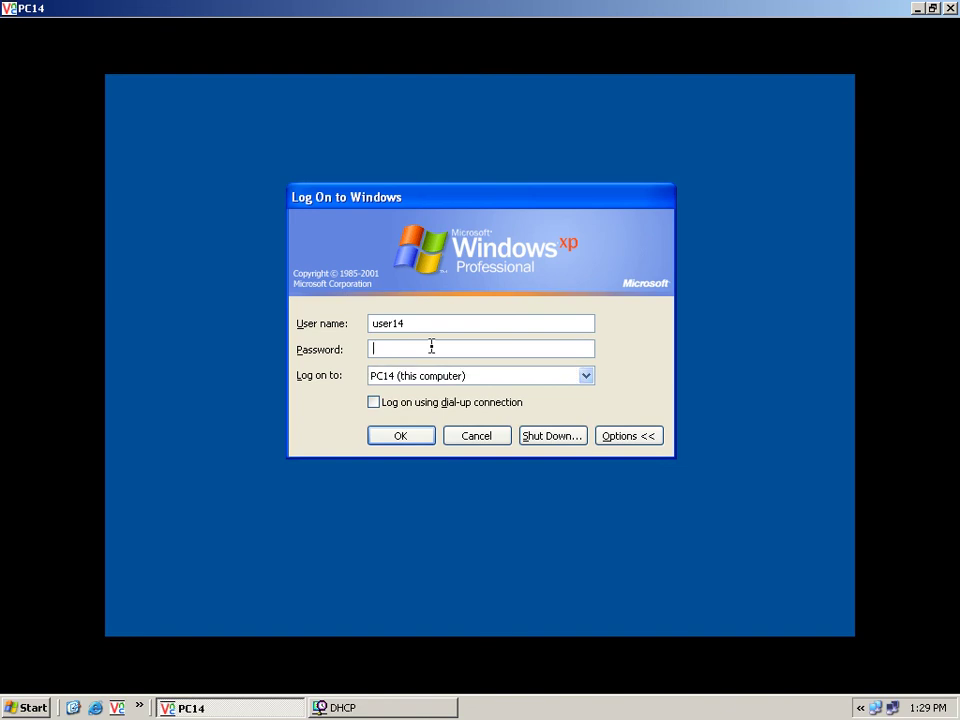
left_click(402, 436)
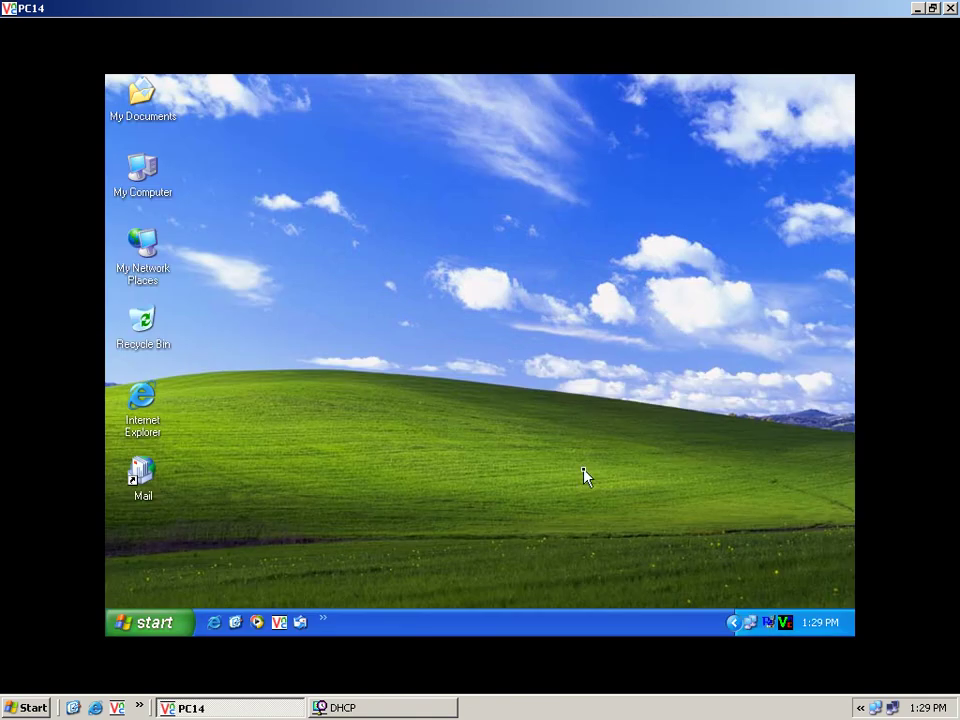
Set the client's Local Area Connection TCP/IP properties to obtain the IP address and DNS server address automatically, and dismiss the resulting VNC message.
double_click(751, 622)
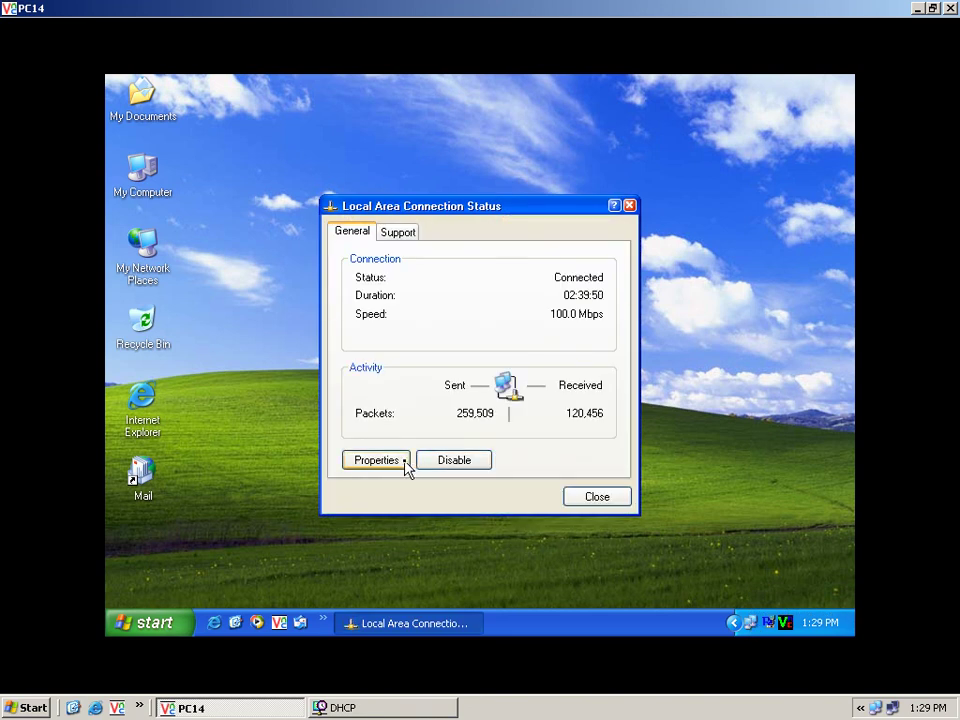
left_click(376, 460)
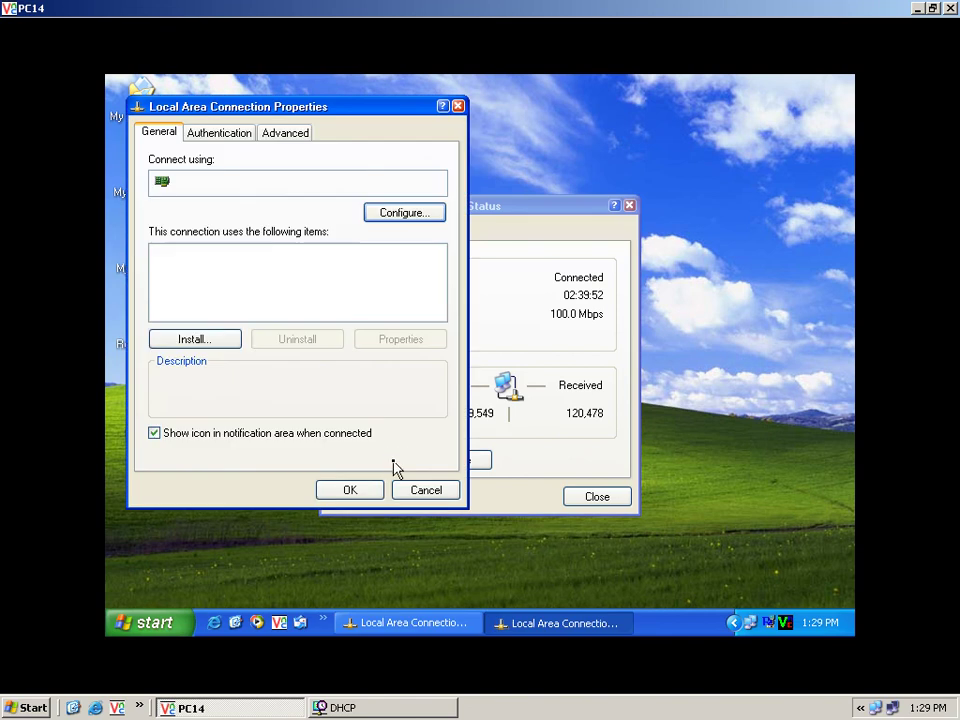
left_click(285, 303)
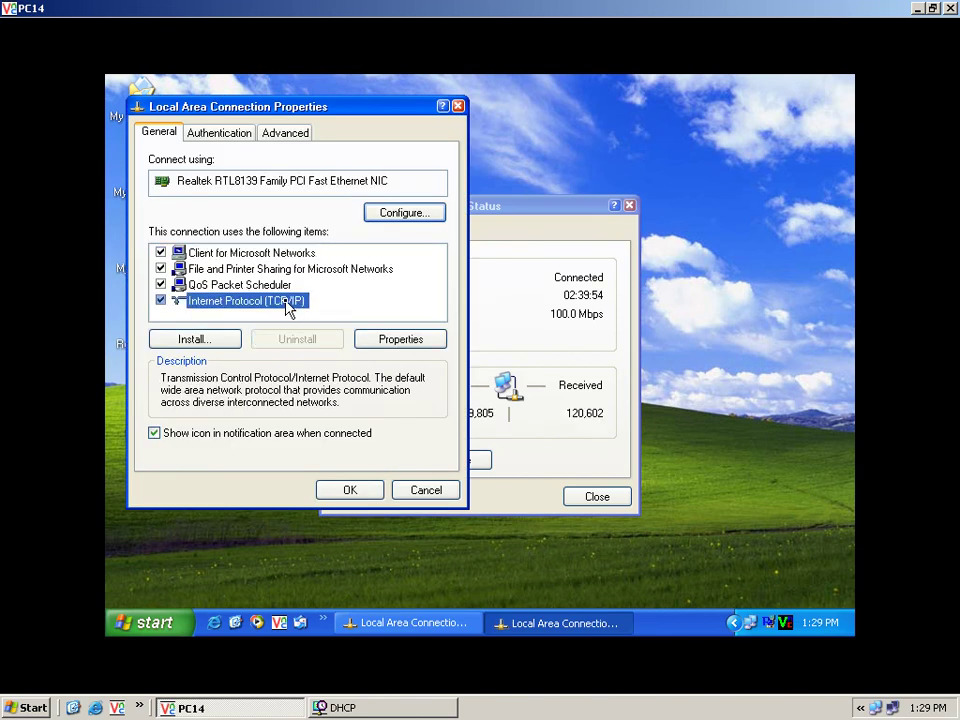
left_click(390, 342)
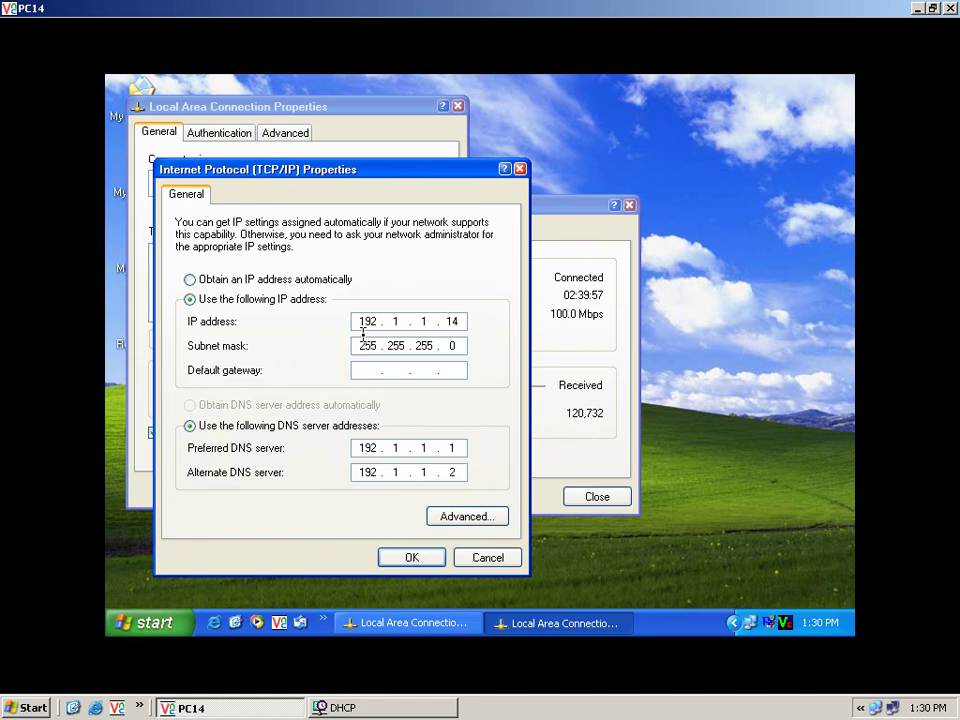
left_click(249, 282)
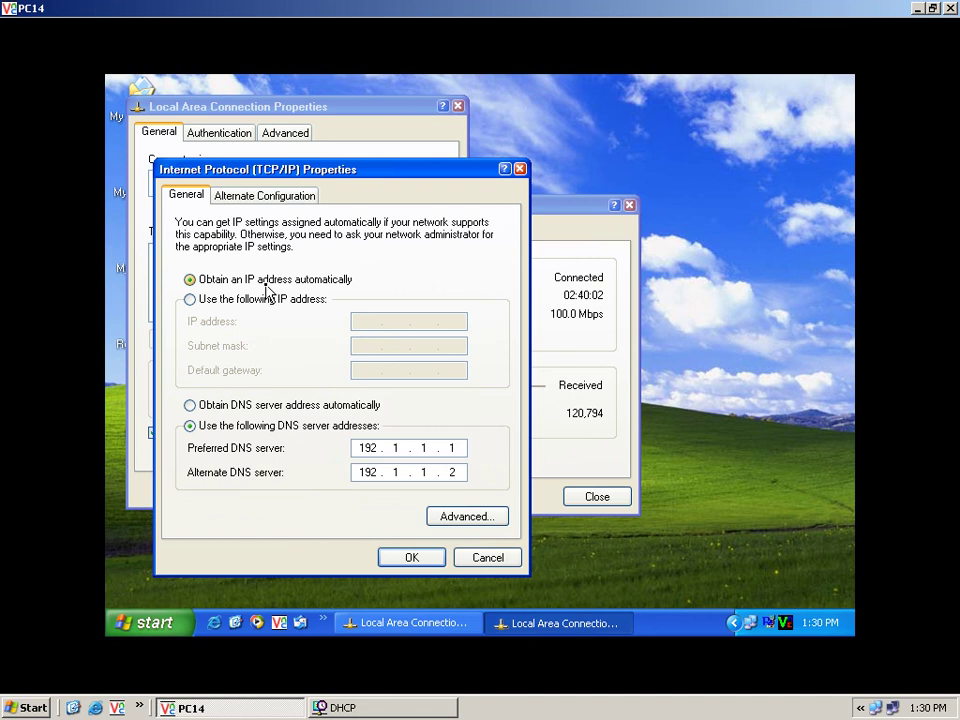
left_click(275, 405)
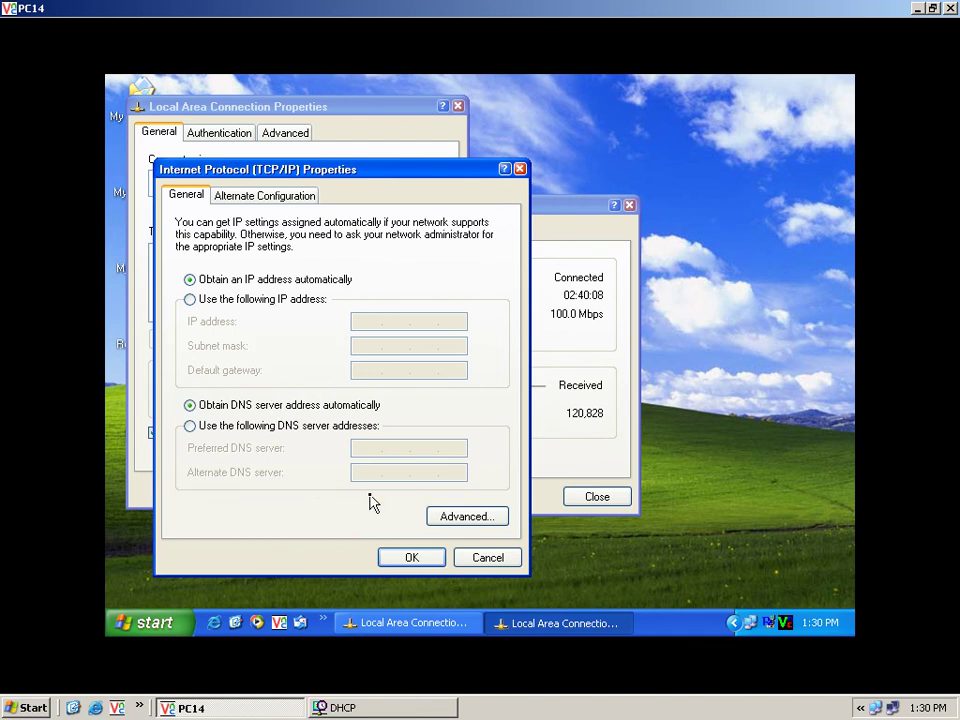
left_click(402, 558)
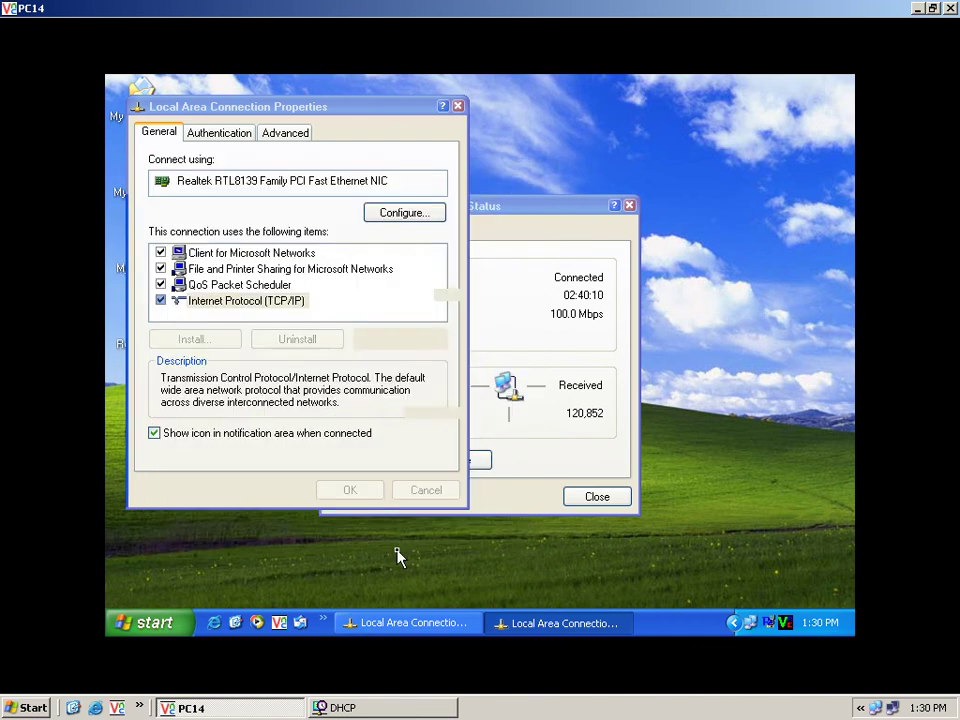
left_click(349, 490)
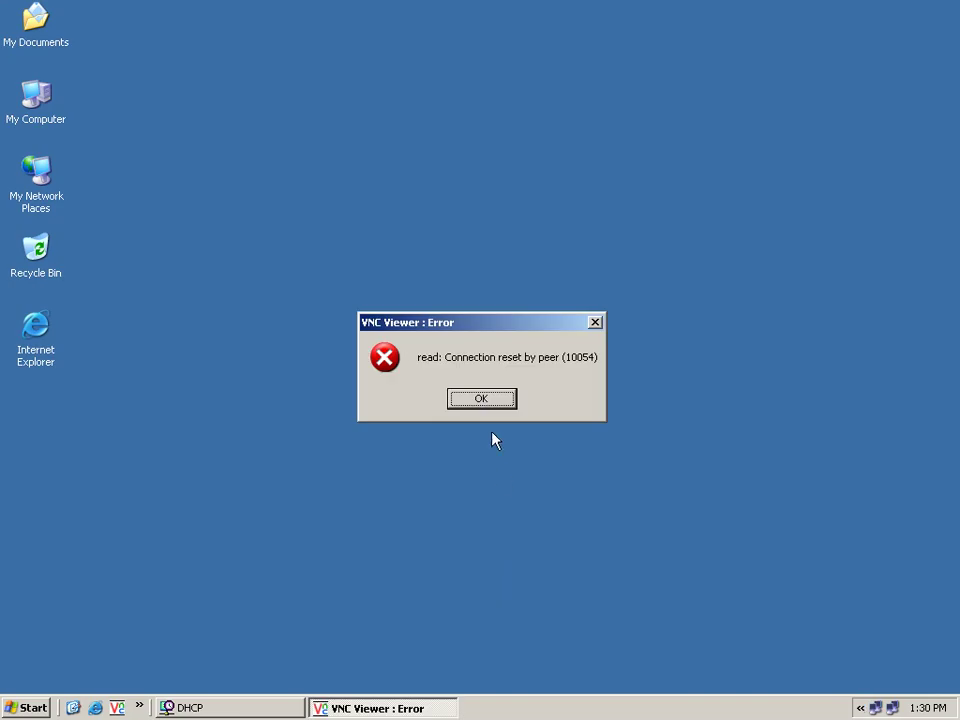
left_click(481, 402)
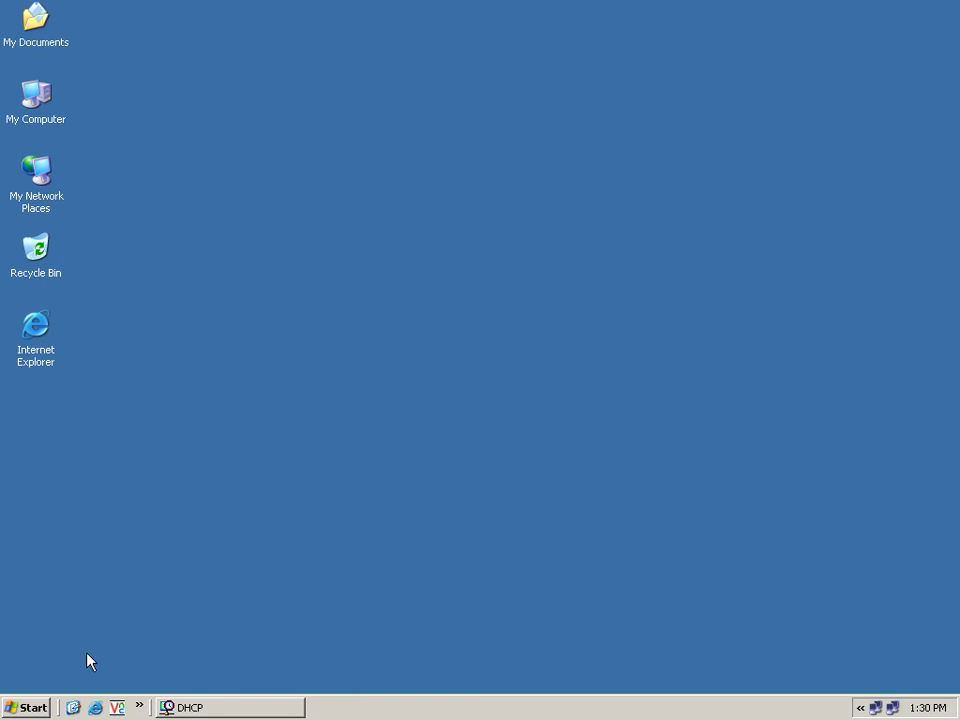
Open a command prompt on the server by running cmd, and move its window toward the middle of the desktop.
left_click(40, 706)
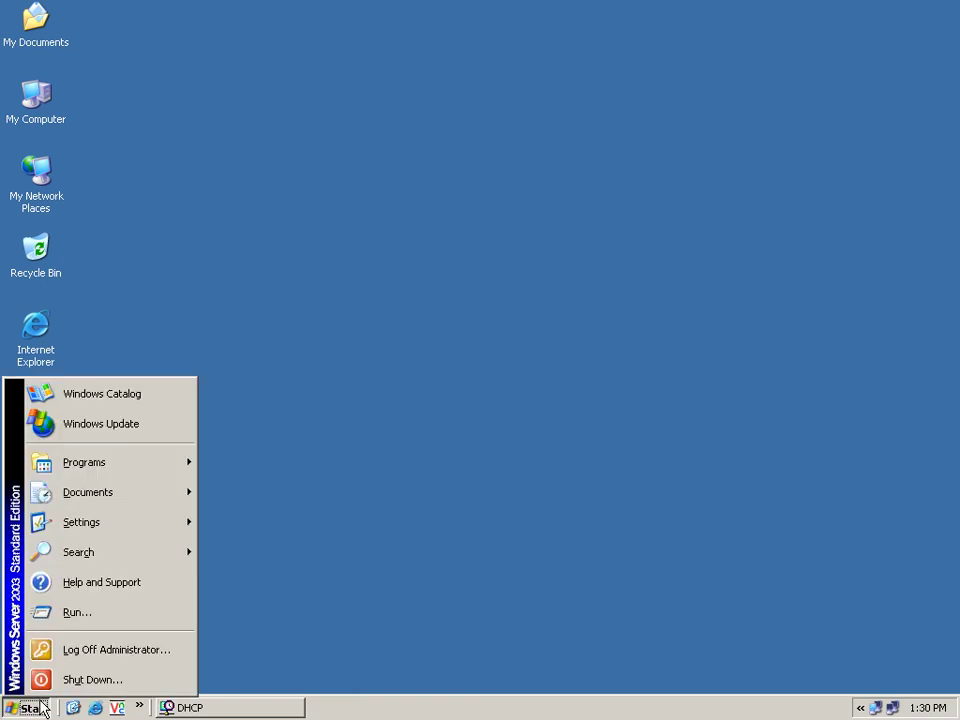
left_click(98, 626)
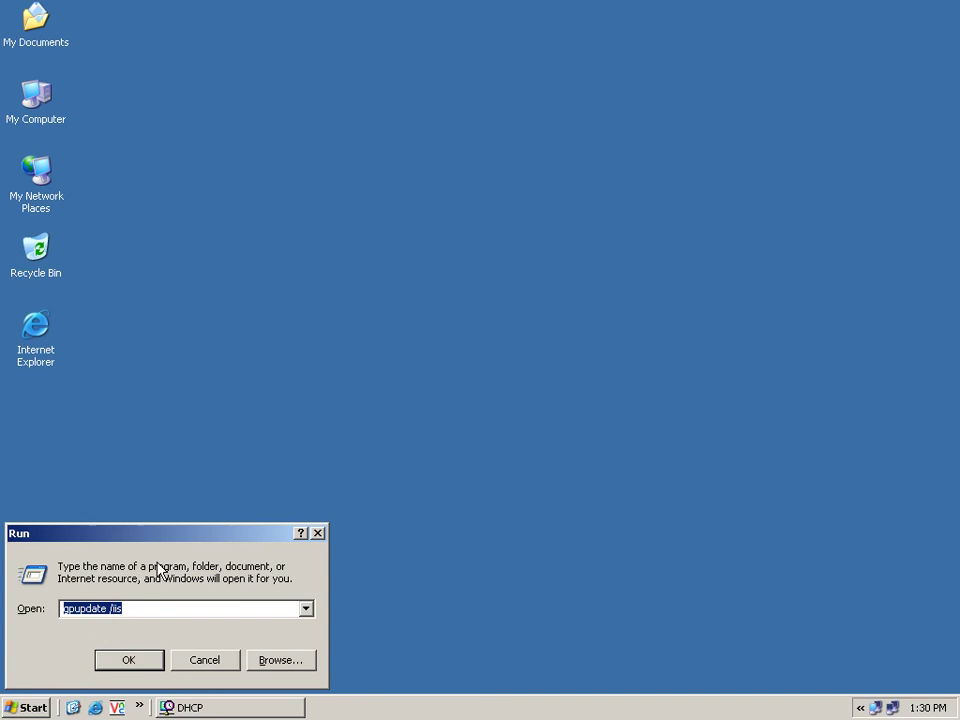
left_click_drag(176, 540, 310, 448)
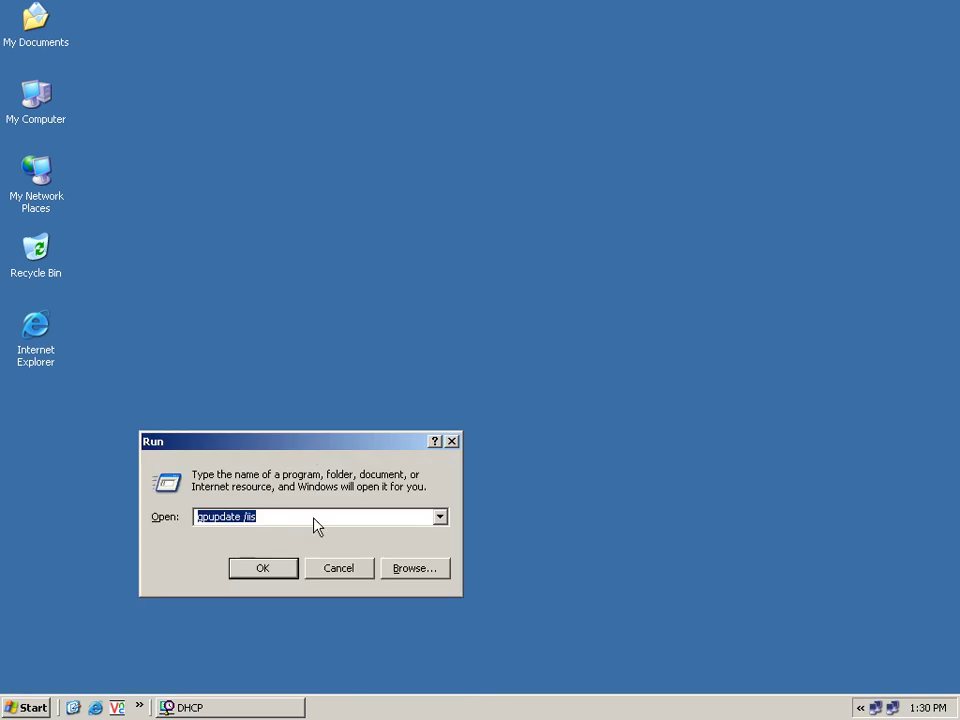
type("cmd")
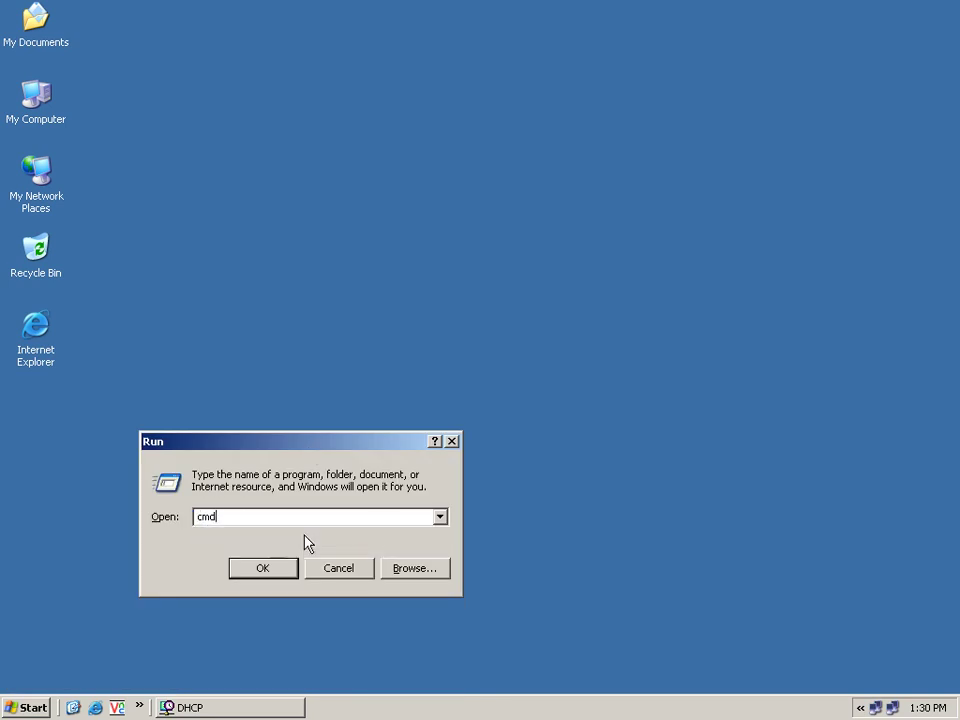
key("Return")
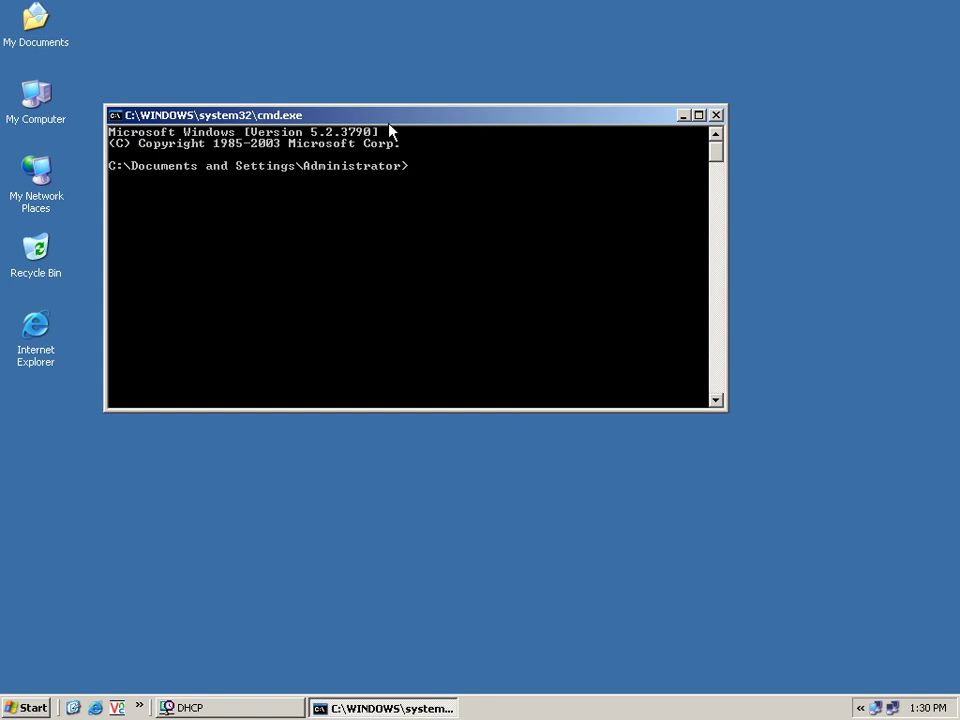
left_click_drag(391, 111, 474, 137)
Change to the root of drive C and release the IP configuration with ipconfig /release.
type("cd")
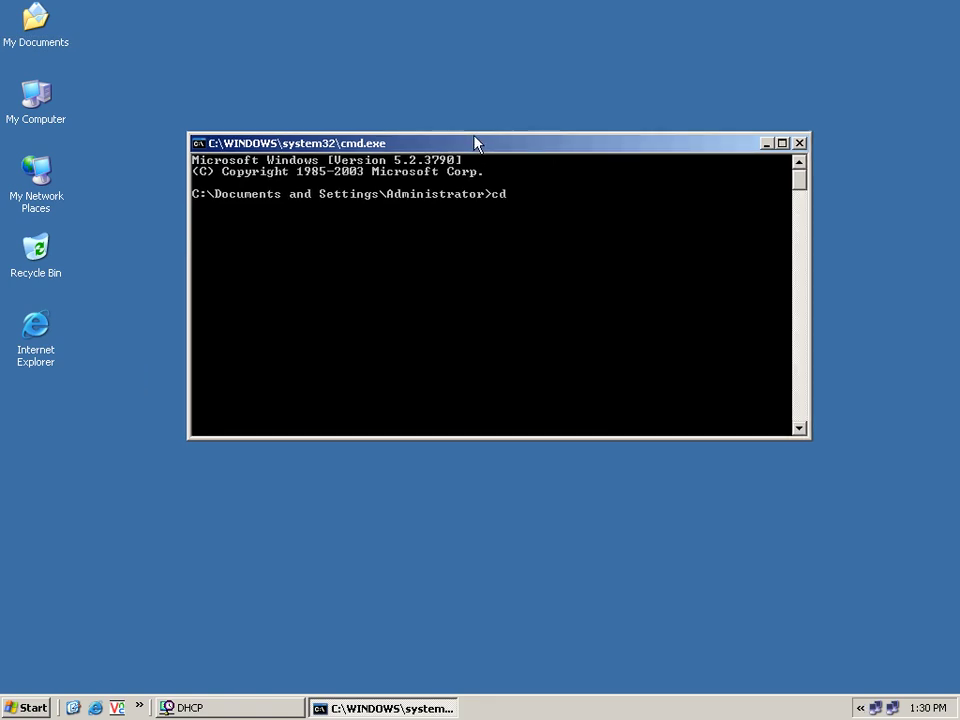
type("\\")
key("Return")
type("ipconfig")
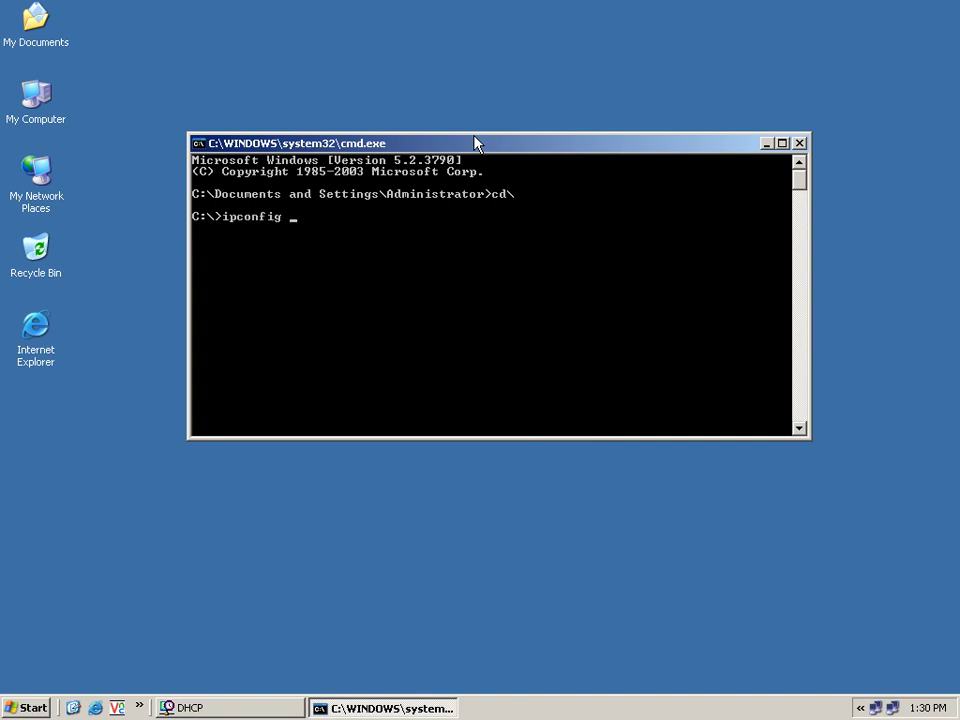
type(" /release")
key("Return")
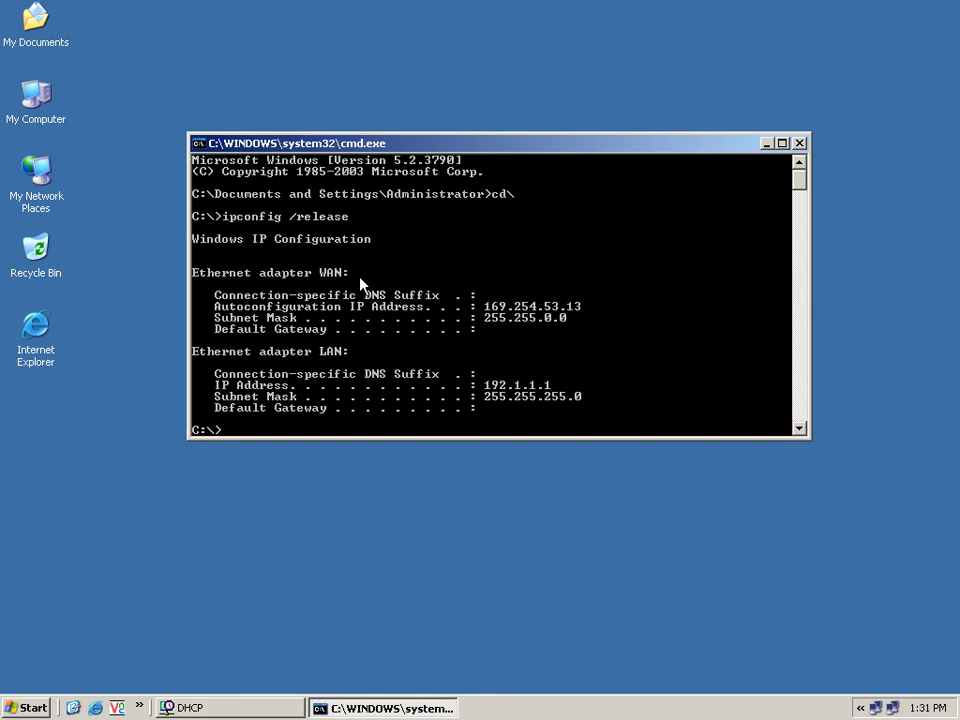
Renew the IP configuration by changing the previous command to ipconfig /renew and running it.
key("Up")
key("BackSpace")
key("BackSpace")
key("BackSpace")
key("BackSpace")
key("BackSpace")
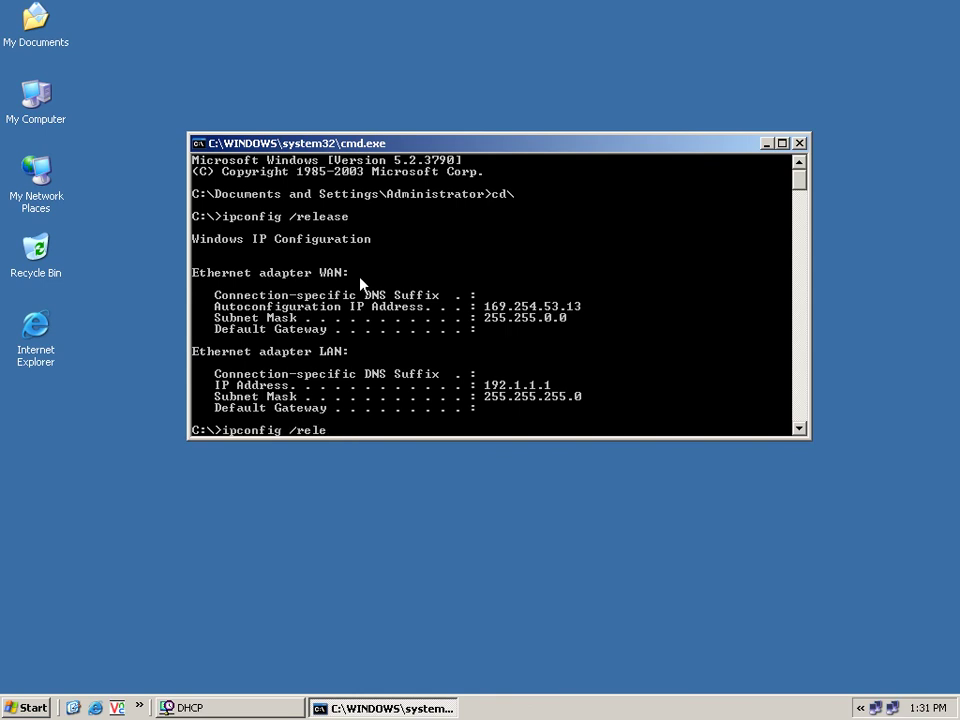
type("ne")
key("Return")
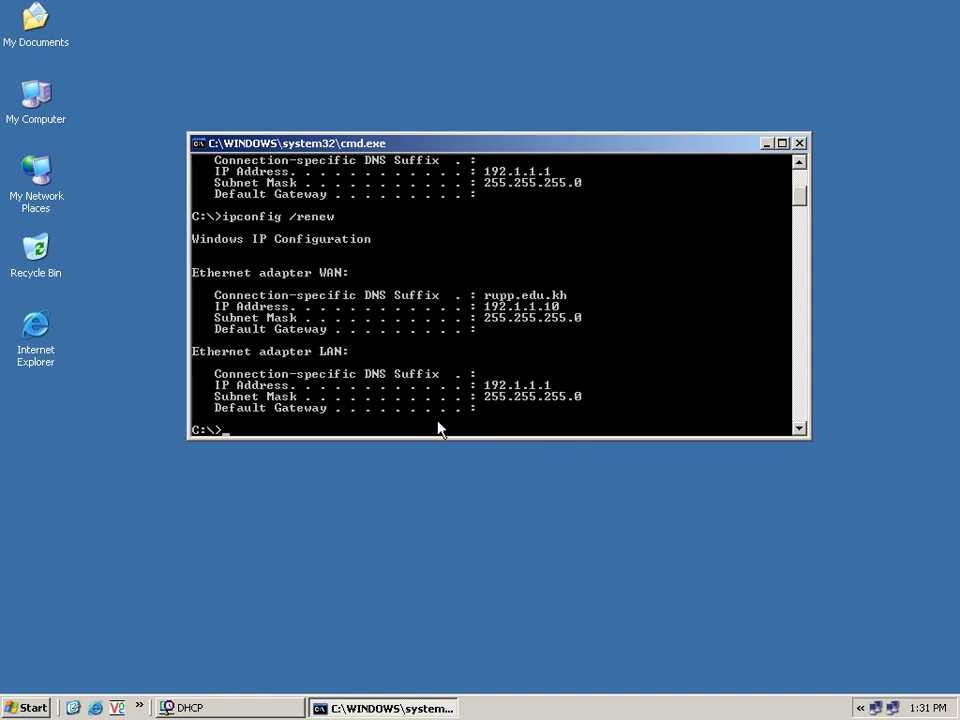
Close the command prompt with the exit command.
type("exit")
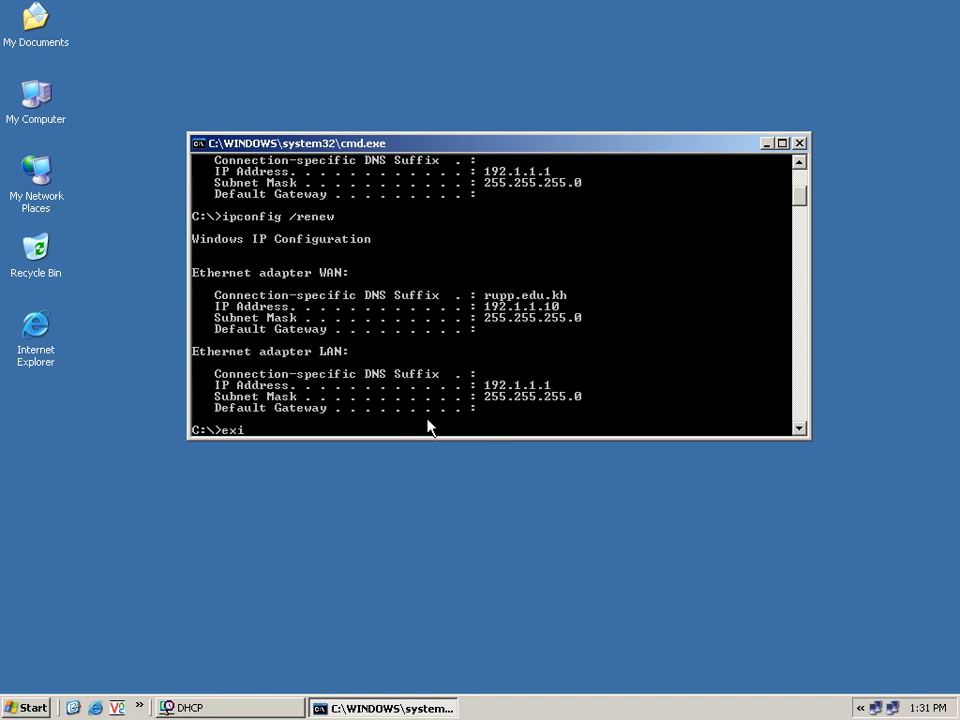